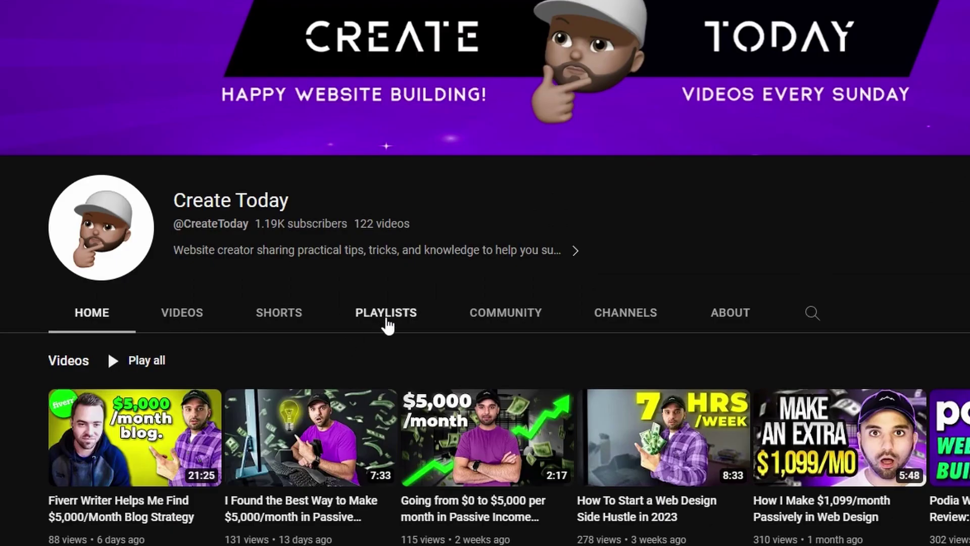
# - Open the "Going from $0 to $5,000 per Month In Passive Income Series" playlist on the Create Today channel and view its videos
pyautogui.click(386, 314)
pyautogui.scroll(-2, 385, 315)
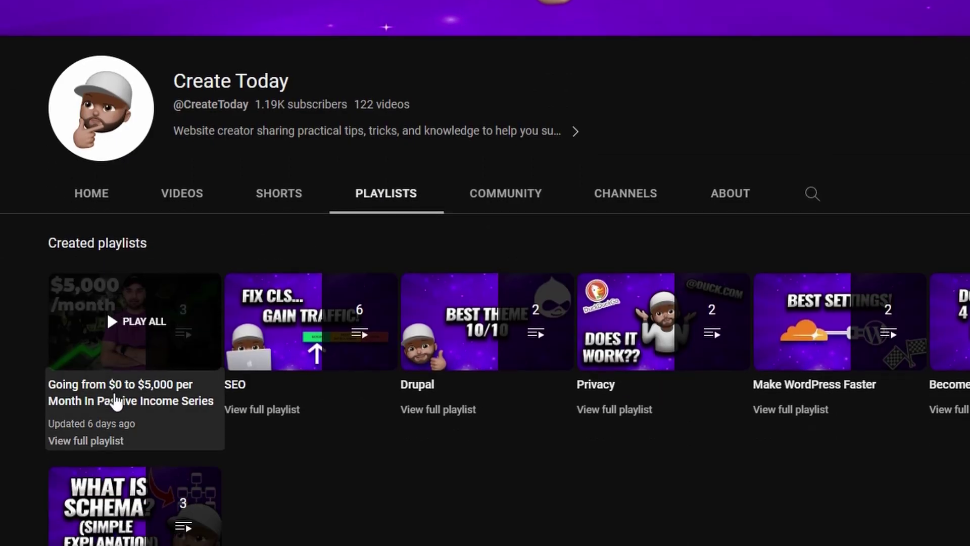
pyautogui.click(113, 402)
pyautogui.click(57, 458)
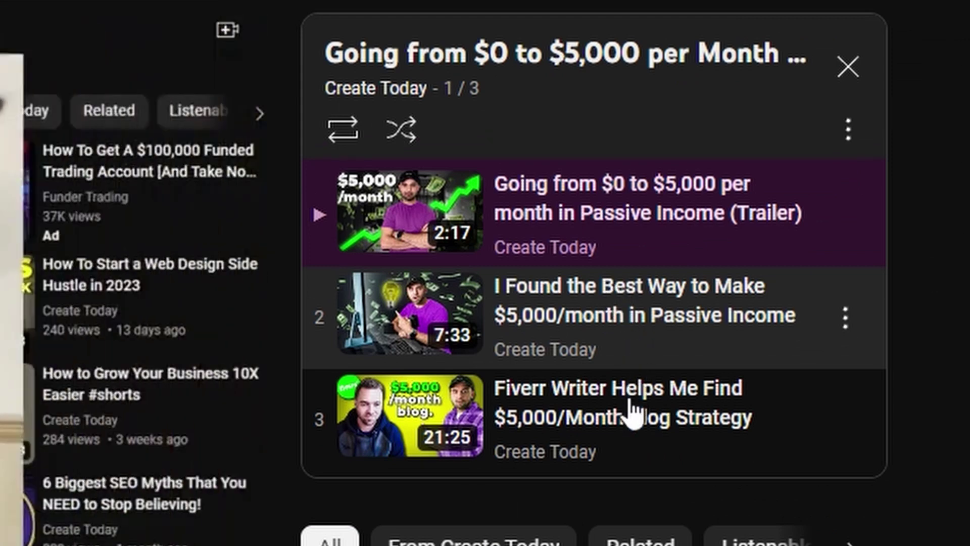
pyautogui.click(866, 213)
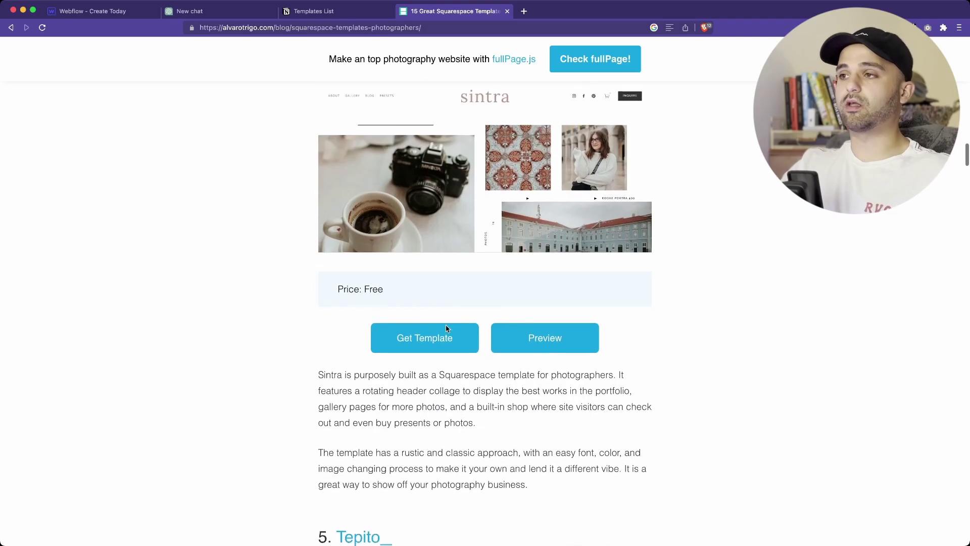
# - Review the Squarespace photography templates article and the Templates List outline in Notion
pyautogui.scroll(-3, 446, 330)
pyautogui.scroll(-7, 447, 329)
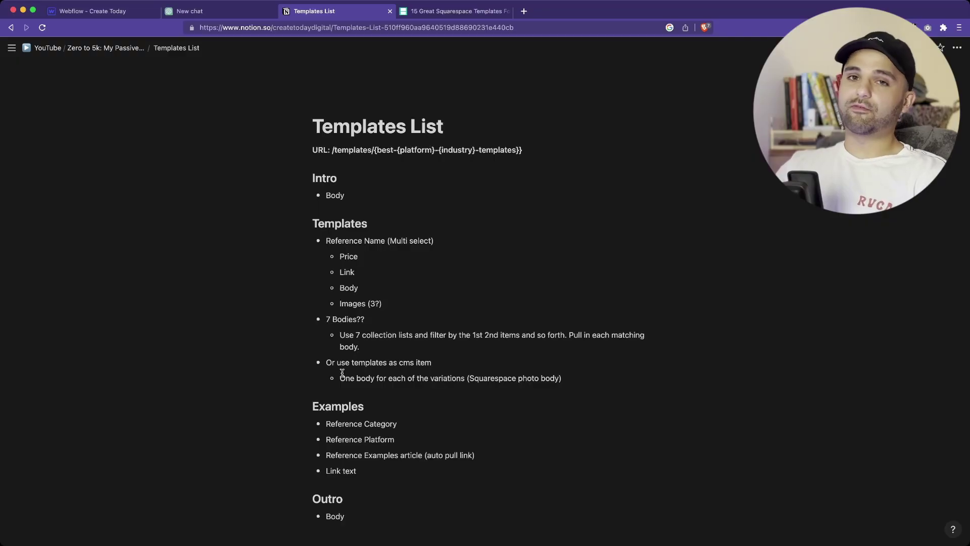
pyautogui.scroll(-1, 408, 302)
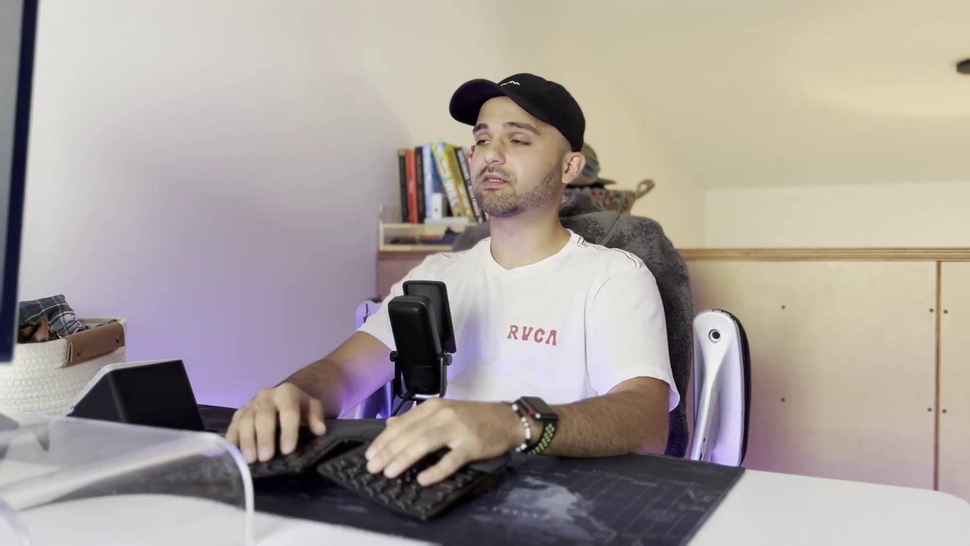
# - Ask ChatGPT for layout options for a website section with three vertical images and a block of text
pyautogui.write('my website where I have three vertical images and a block of text. What')
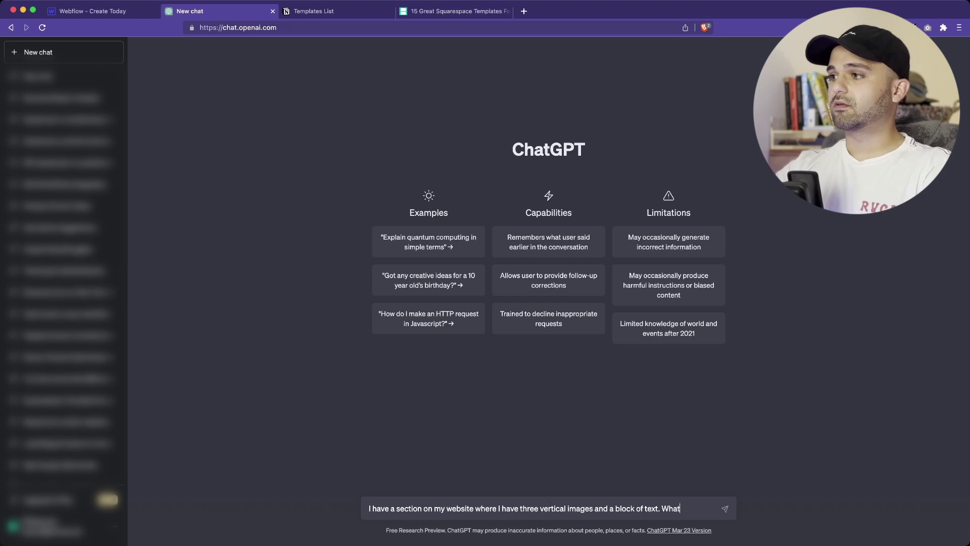
pyautogui.write(' are some options in laying them out?')
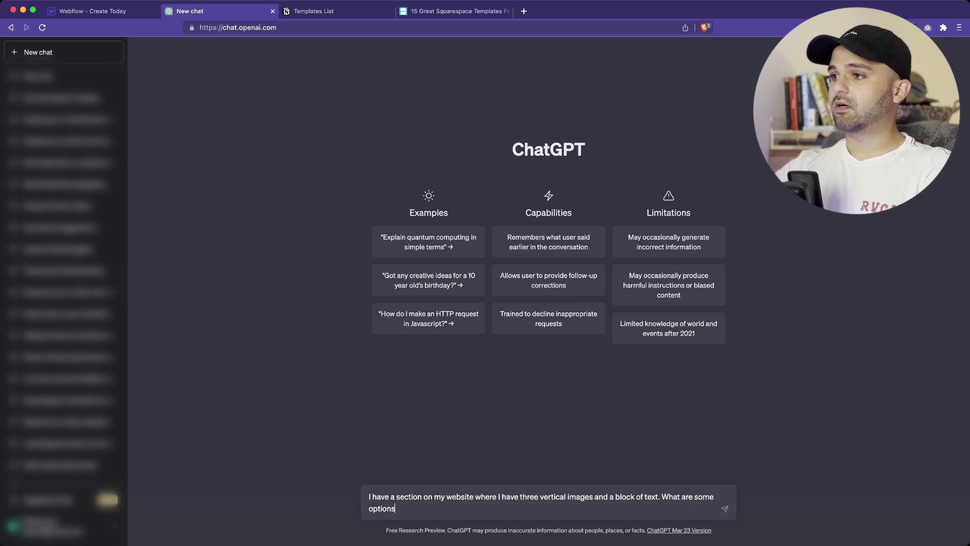
pyautogui.press('Return')
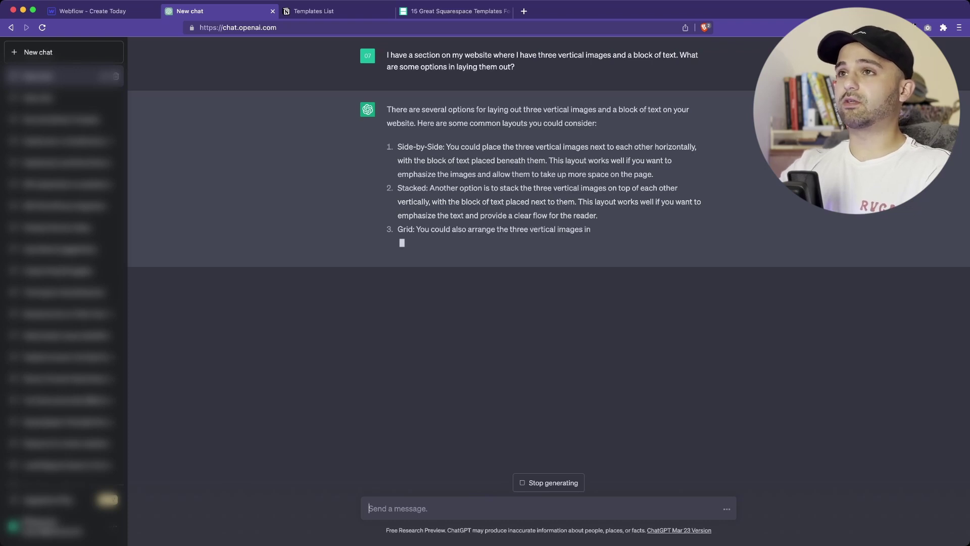
# - Switch to Webflow to view the site's CMS collections and check them against the Templates List outline in Notion
pyautogui.hotkey('ctrl', 'shift', 'Tab')
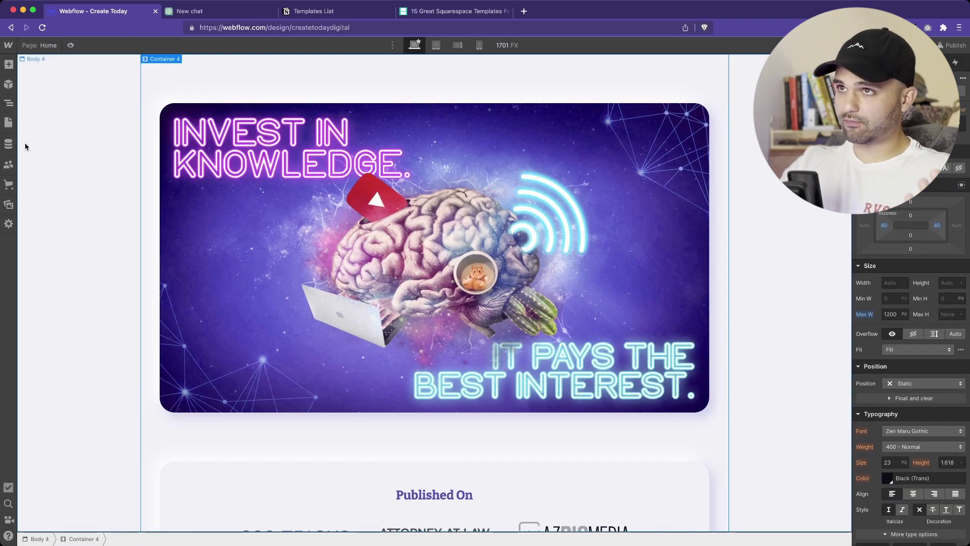
pyautogui.click(9, 144)
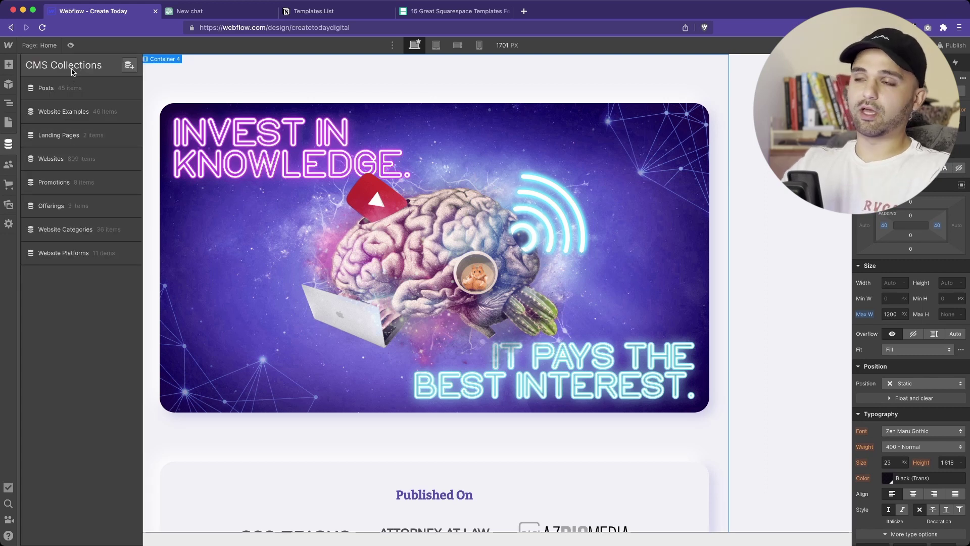
pyautogui.click(303, 15)
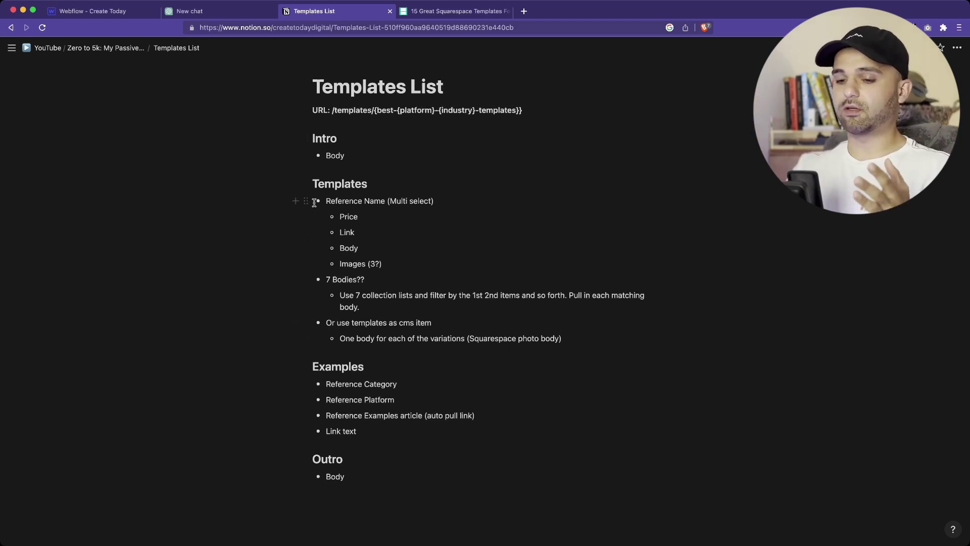
# - Examine how each template entry in the Squarespace photographers article presents its image, price, buttons and description
pyautogui.click(421, 14)
pyautogui.scroll(-9, 493, 275)
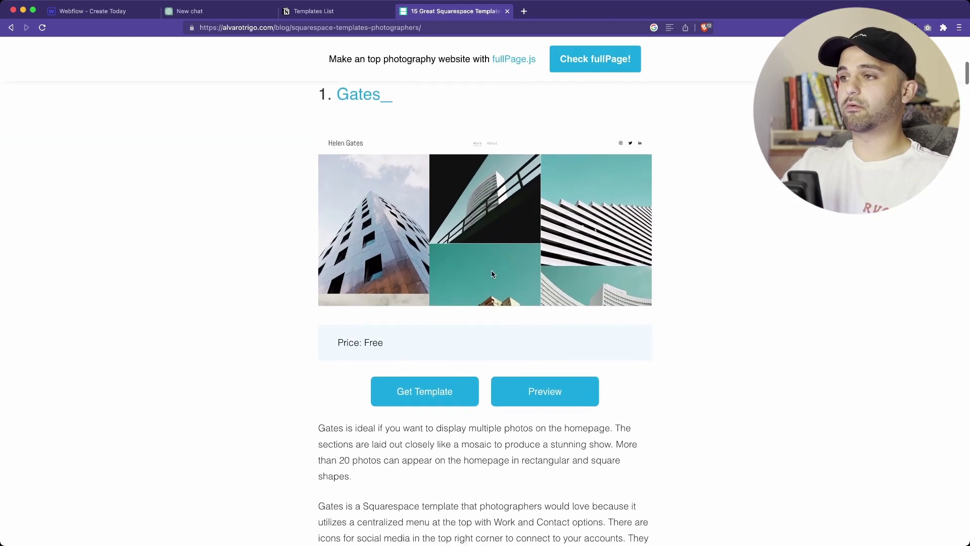
pyautogui.scroll(-20, 492, 274)
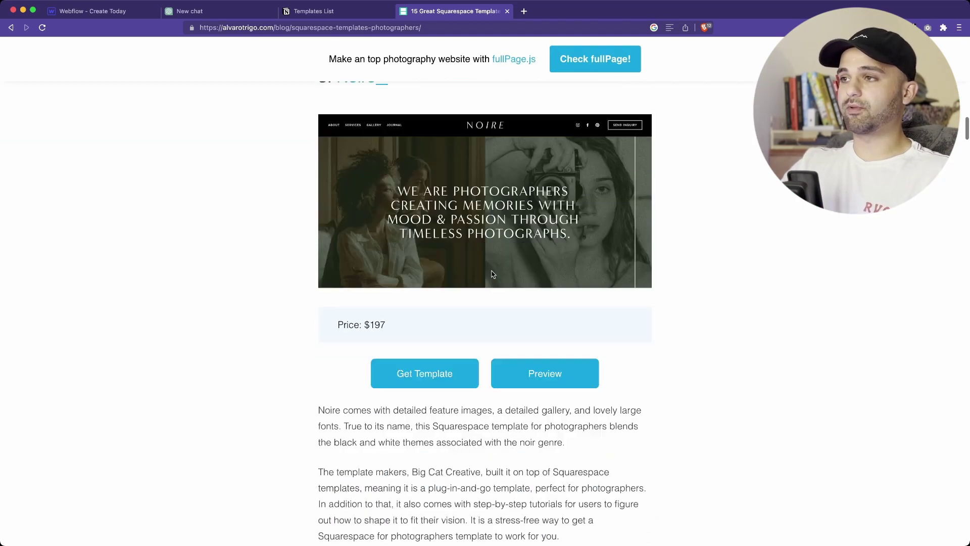
pyautogui.scroll(-3, 493, 274)
pyautogui.scroll(-12, 446, 328)
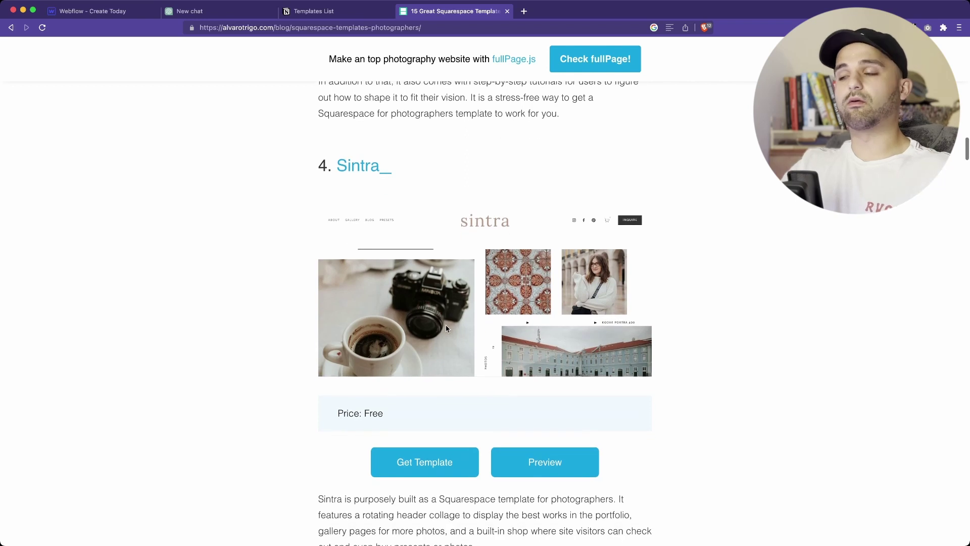
pyautogui.scroll(-10, 446, 328)
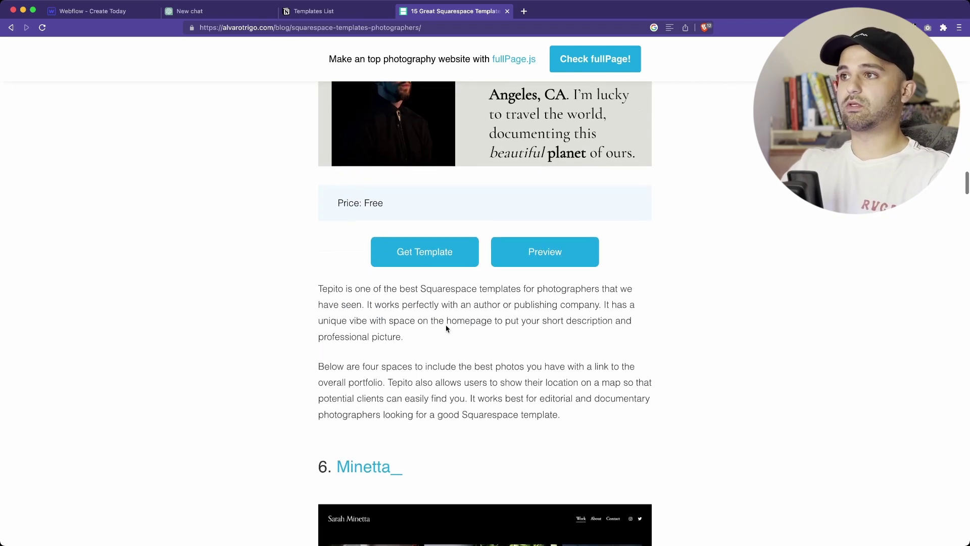
pyautogui.scroll(-15, 446, 329)
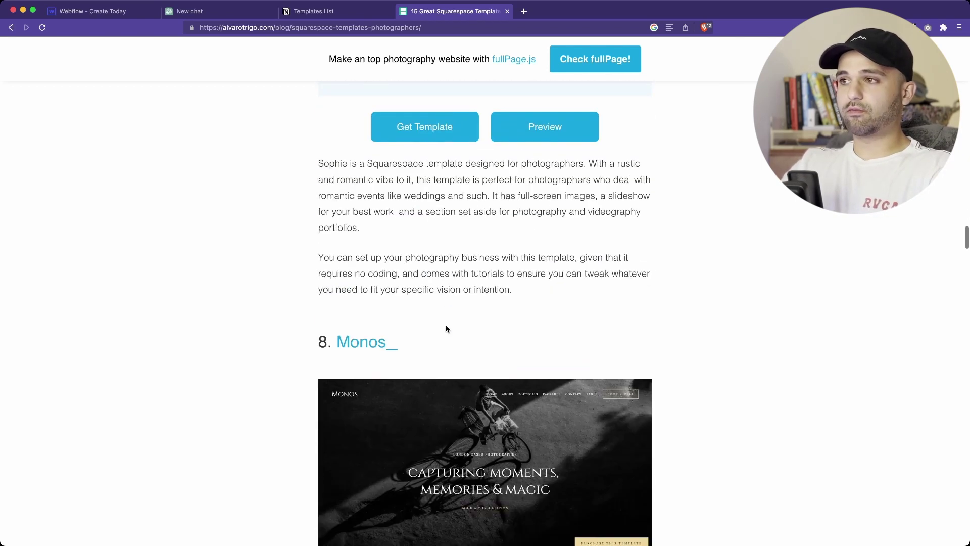
pyautogui.scroll(-16, 445, 328)
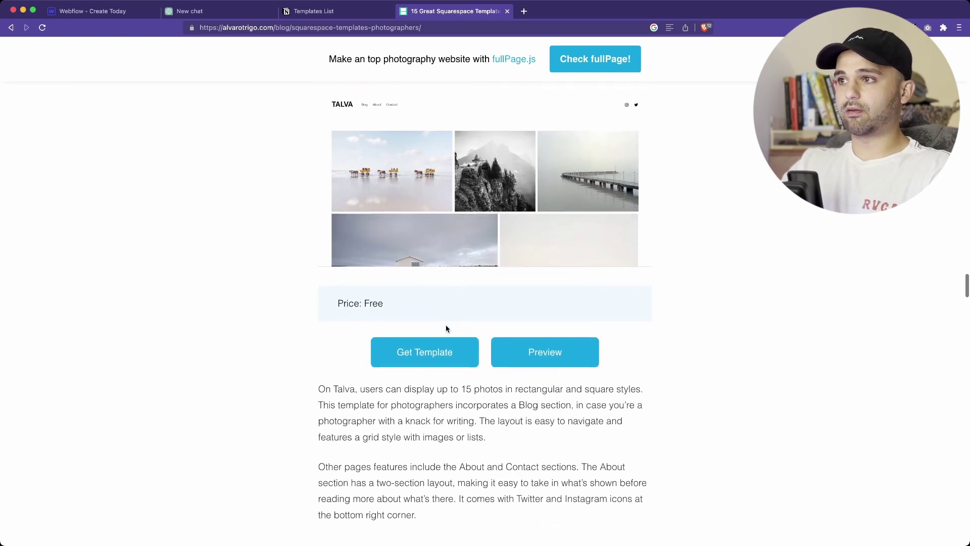
pyautogui.scroll(-9, 446, 329)
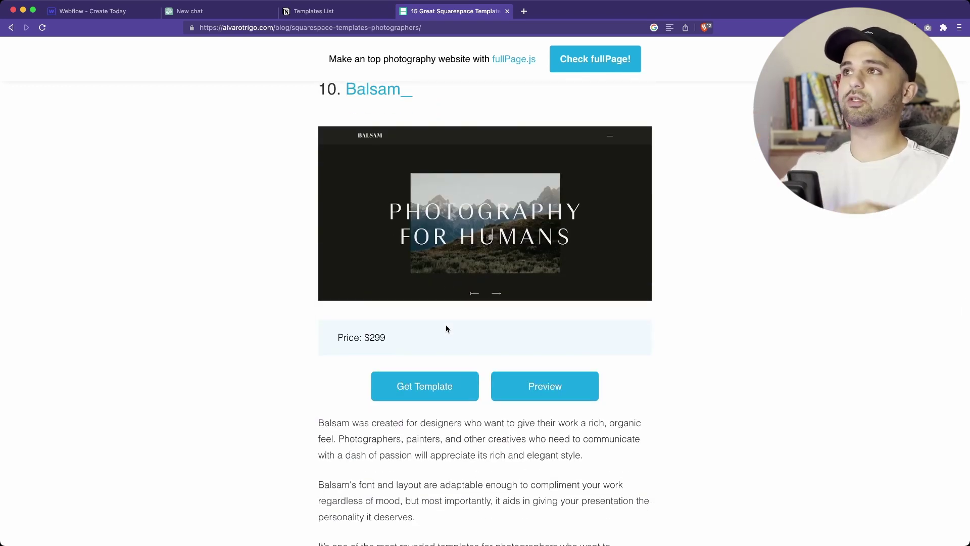
# - Inspect the HTML of the article's Noire entry, covering its image, price blockquote and button links, and close the inspector
pyautogui.scroll(20, 447, 329)
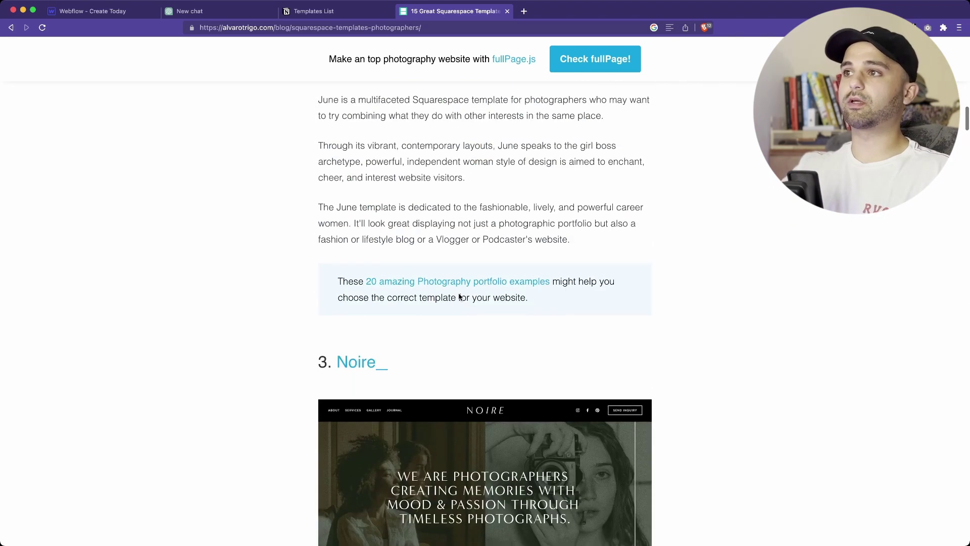
pyautogui.scroll(-8, 459, 297)
pyautogui.press('super+shift+c')
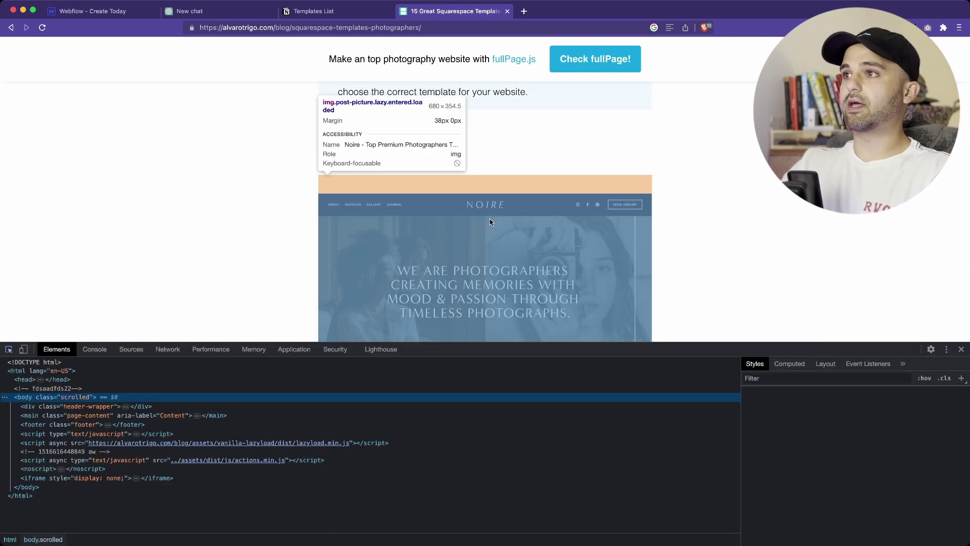
pyautogui.click(487, 218)
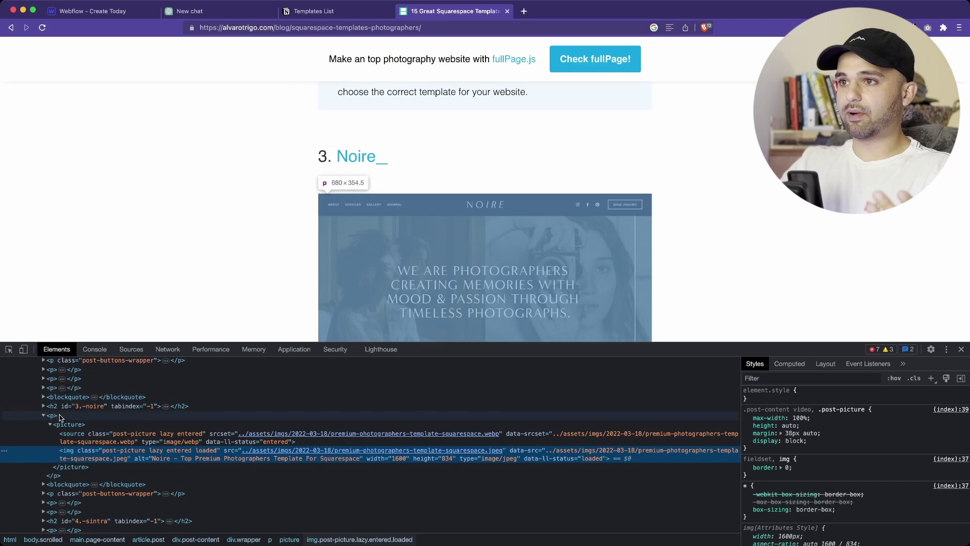
pyautogui.scroll(-2, 42, 412)
pyautogui.click(43, 461)
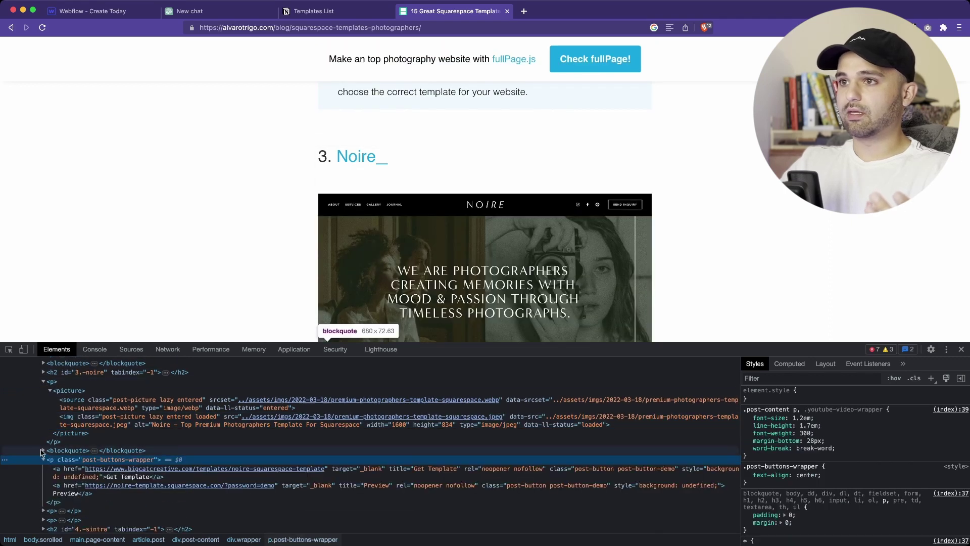
pyautogui.click(94, 450)
pyautogui.scroll(-4, 96, 464)
pyautogui.scroll(4, 97, 464)
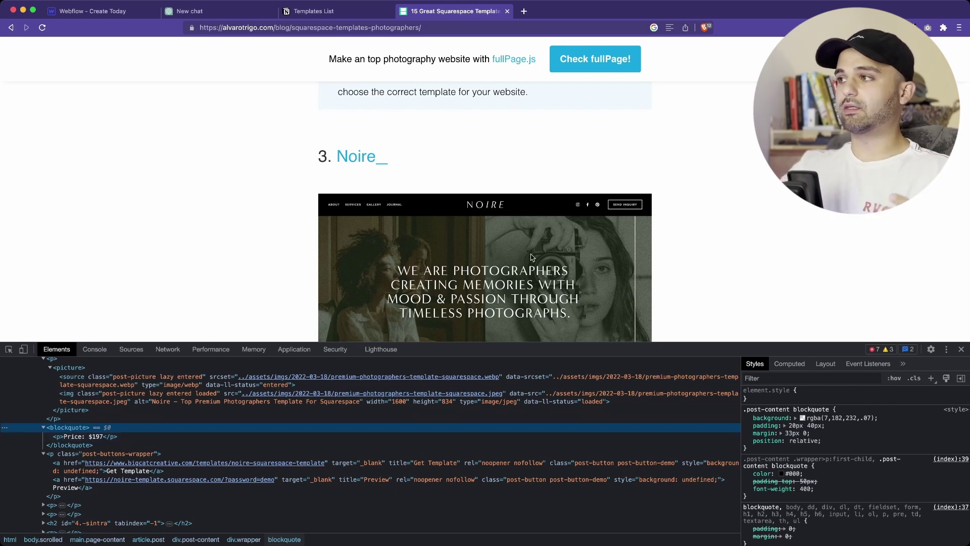
pyautogui.scroll(-5, 627, 232)
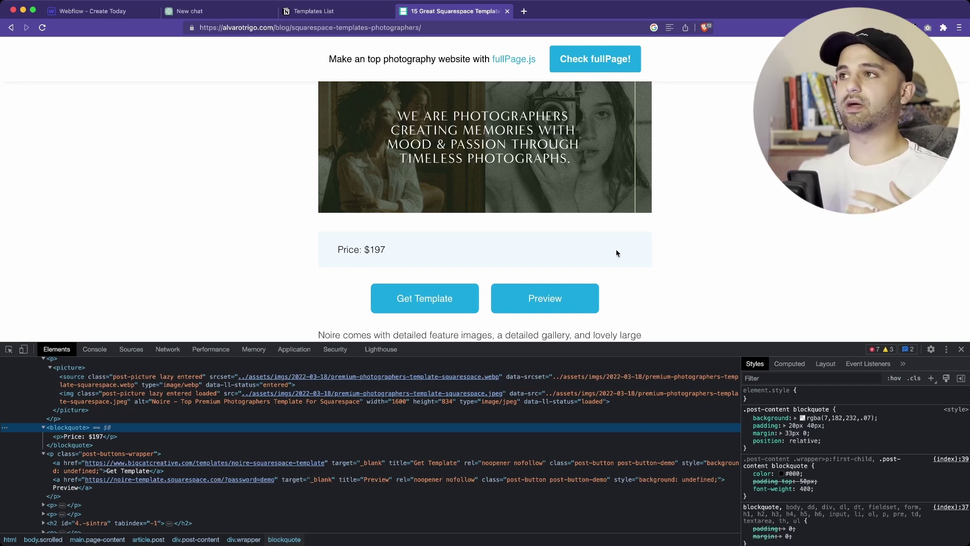
pyautogui.click(961, 349)
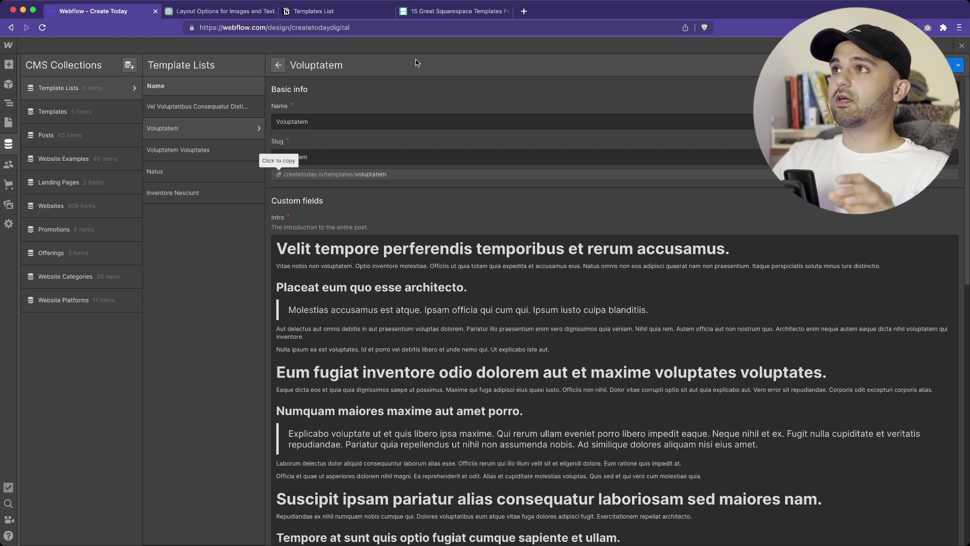
# - Return to the Squarespace templates article and highlight its introduction and the complete Gates entry
pyautogui.click(426, 14)
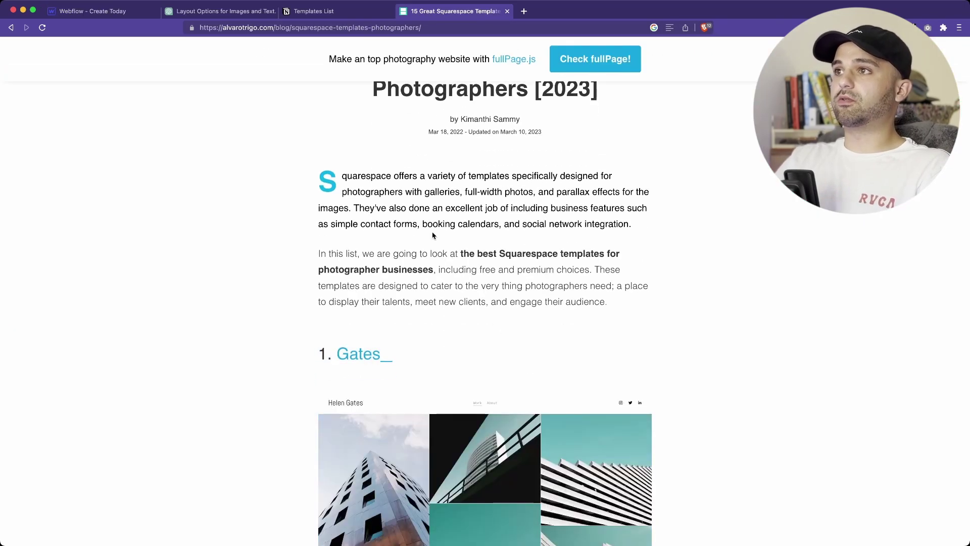
pyautogui.scroll(-1, 496, 177)
pyautogui.moveTo(320, 152); pyautogui.dragTo(606, 285)
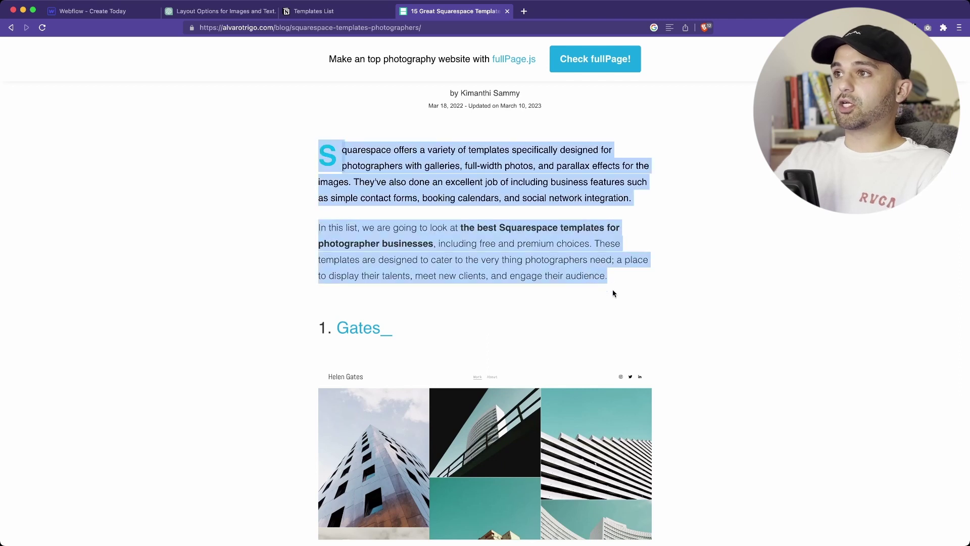
pyautogui.scroll(-5, 589, 375)
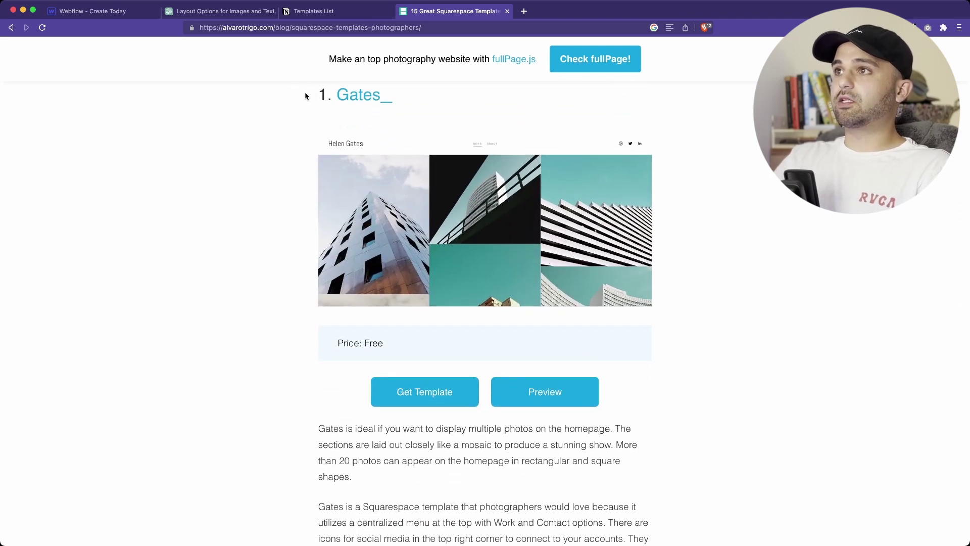
pyautogui.moveTo(307, 95); pyautogui.dragTo(596, 214)
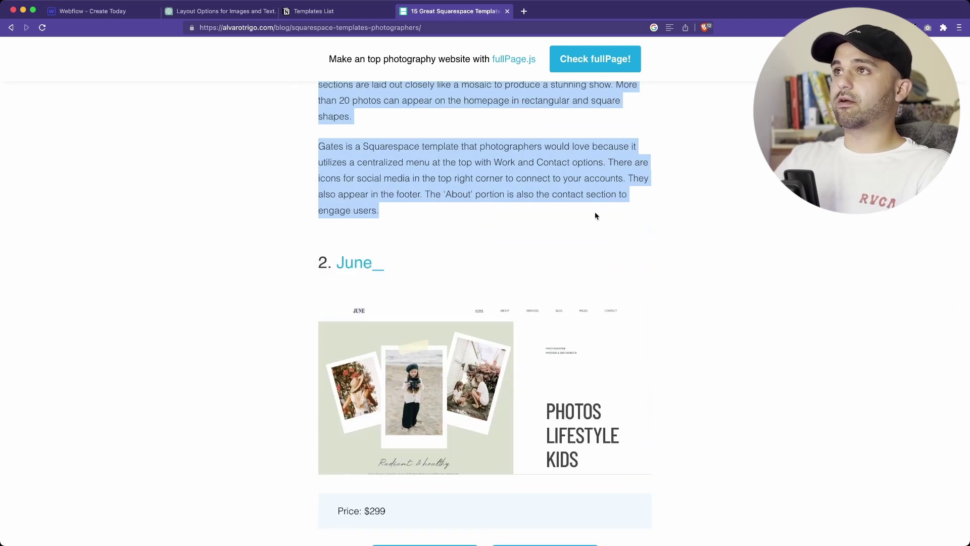
# - Start a new item in Webflow's Templates collection and go through its Price, Link and Body - Squarespace Photography fields
pyautogui.click(96, 11)
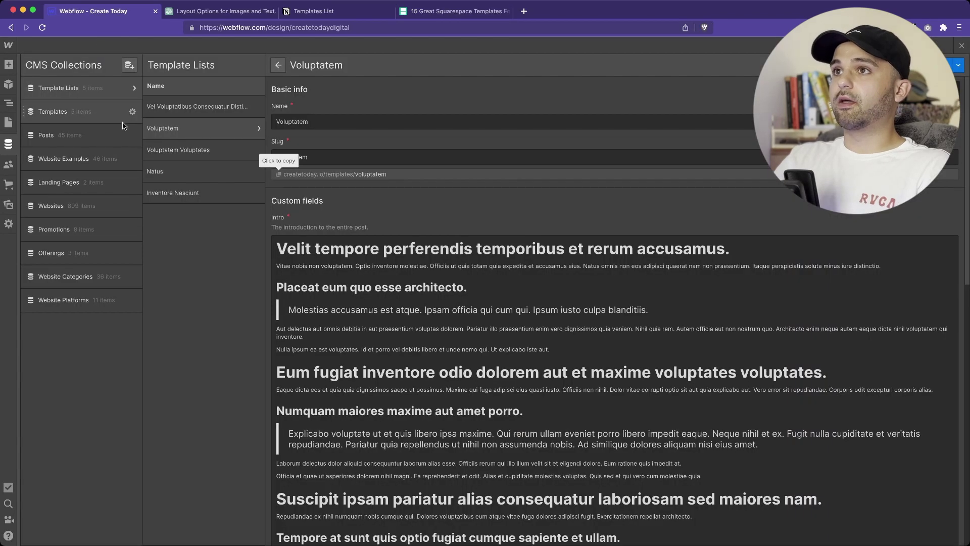
pyautogui.click(104, 111)
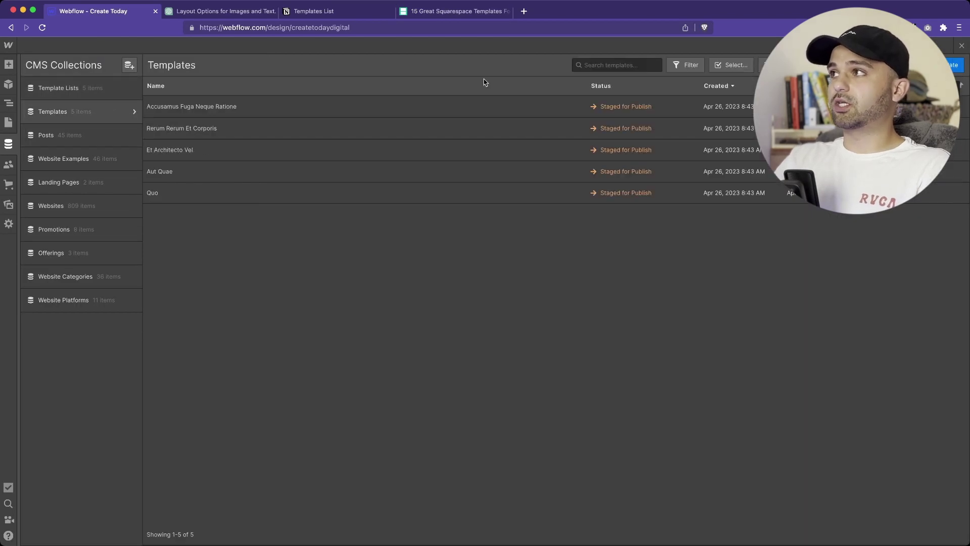
pyautogui.click(954, 65)
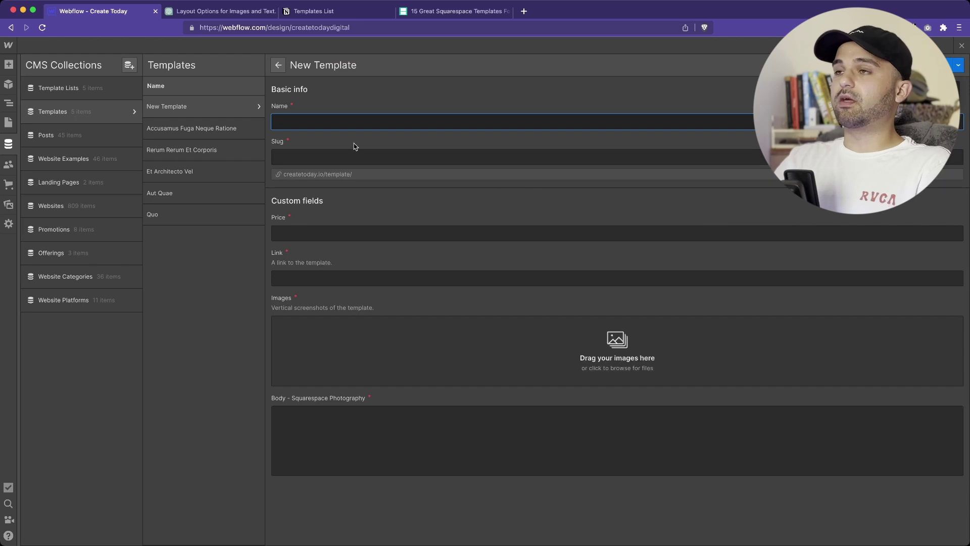
pyautogui.click(310, 227)
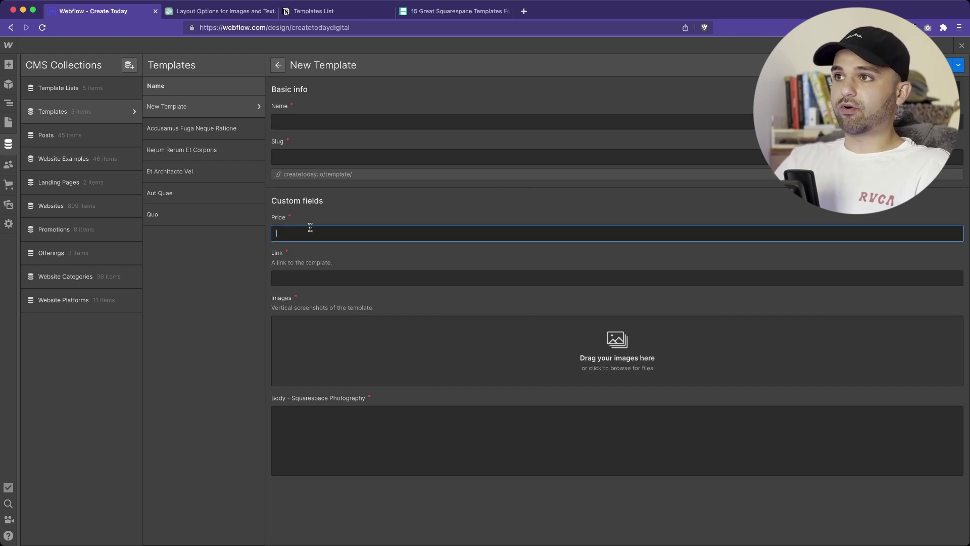
pyautogui.click(301, 279)
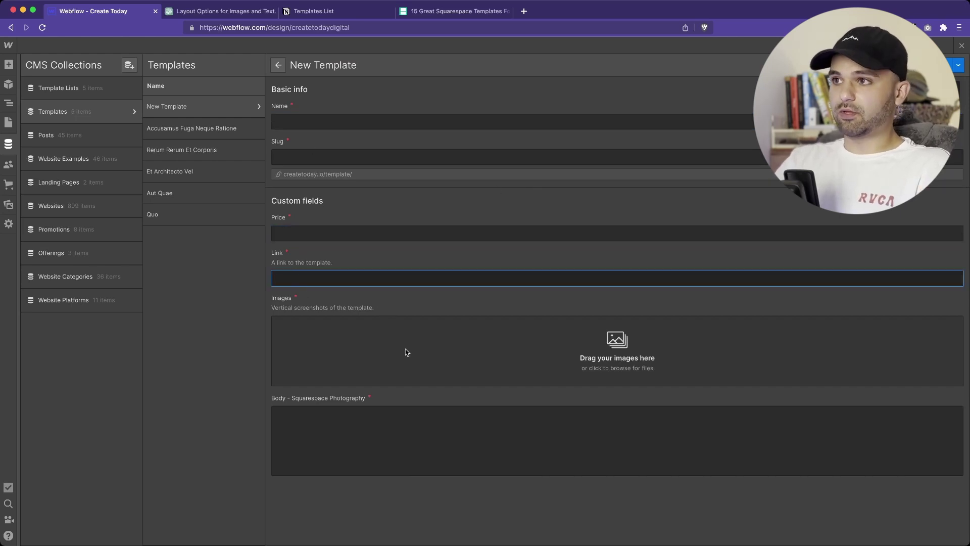
pyautogui.click(338, 416)
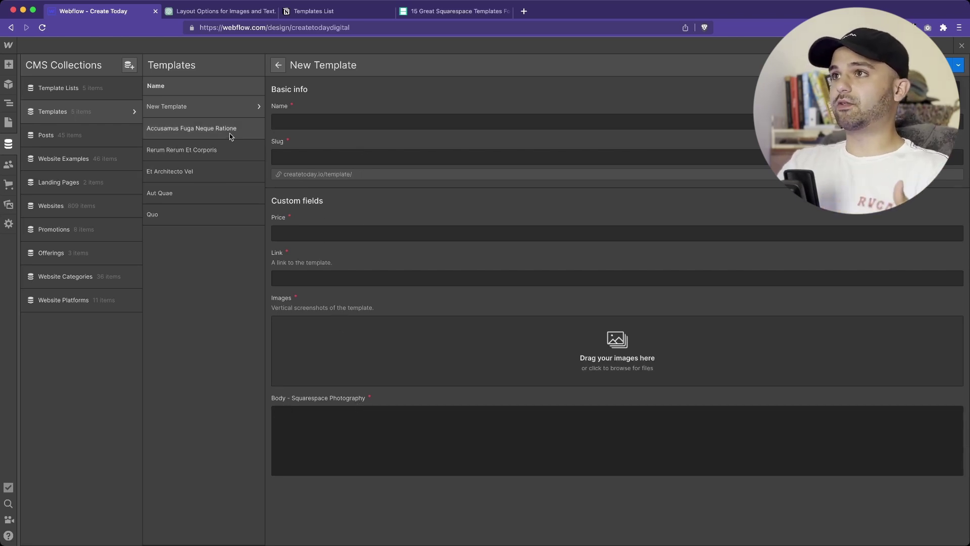
# - Discard the unsaved new template and examine the Price, Link, Images and Body fields of the Rerum Rerum Et Corporis item
pyautogui.click(210, 152)
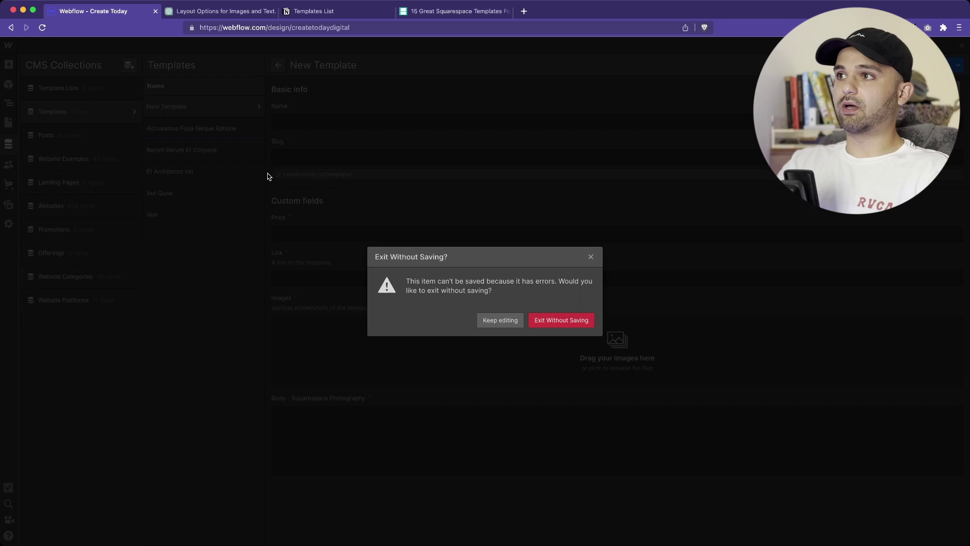
pyautogui.click(542, 320)
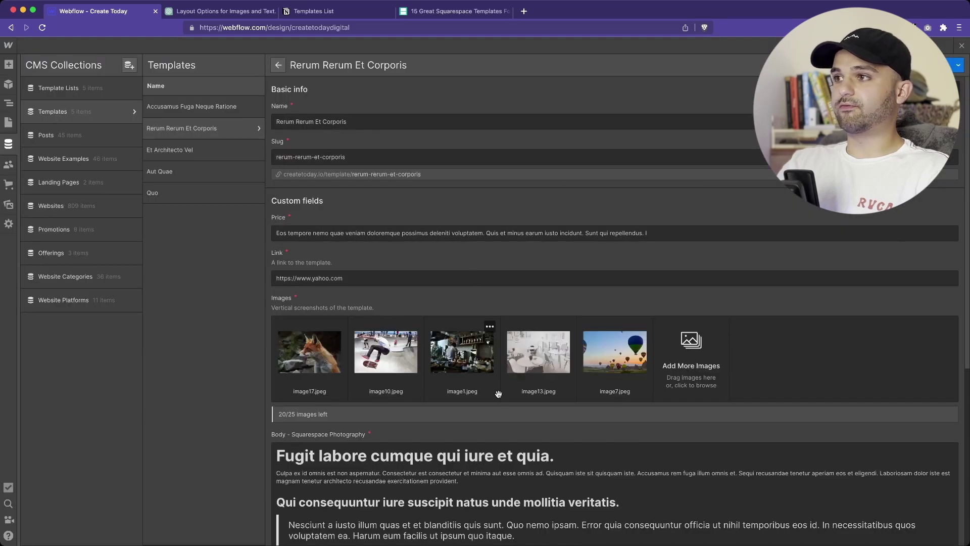
pyautogui.scroll(-5, 498, 394)
pyautogui.scroll(5, 455, 329)
pyautogui.scroll(-3, 407, 241)
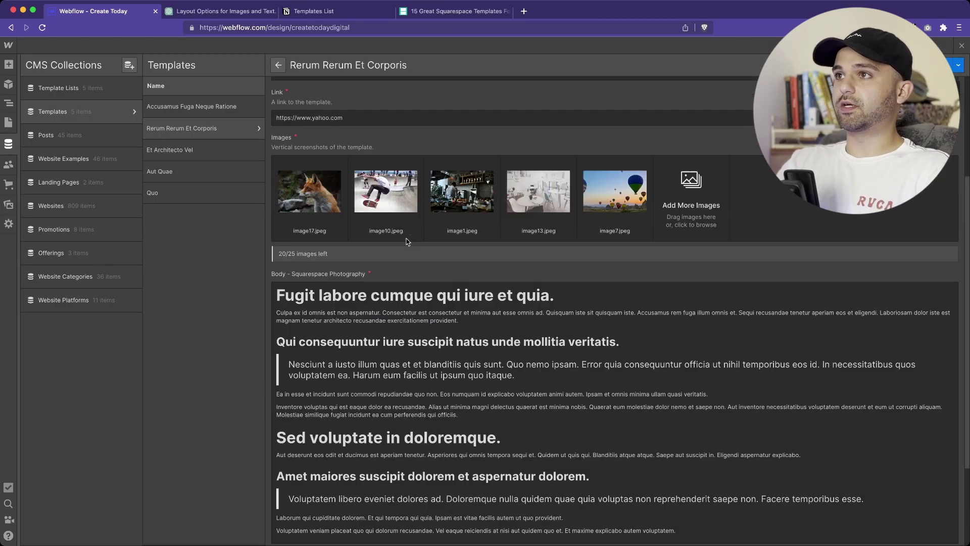
pyautogui.scroll(3, 408, 241)
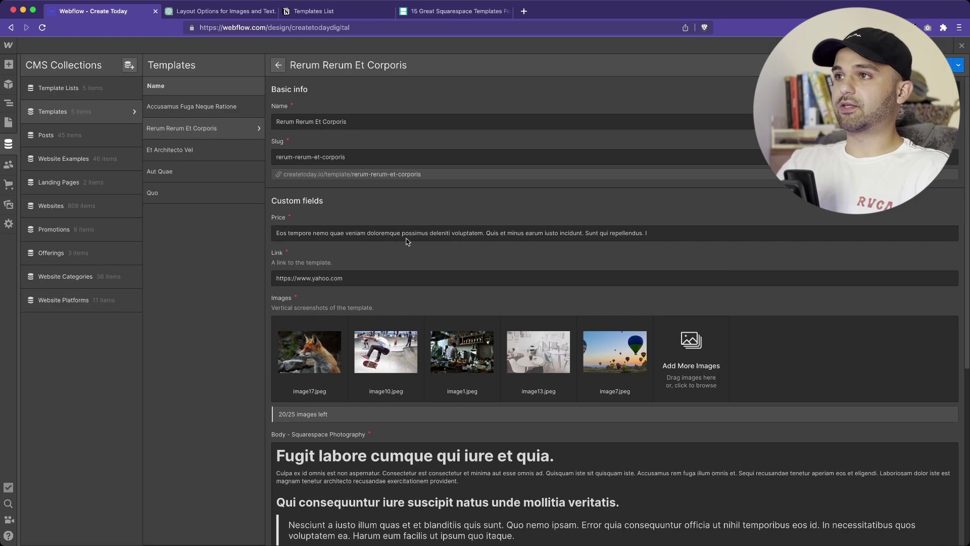
# - Start a new item in the Template Lists collection and go through its intro, outro, templates and examples fields
pyautogui.click(93, 94)
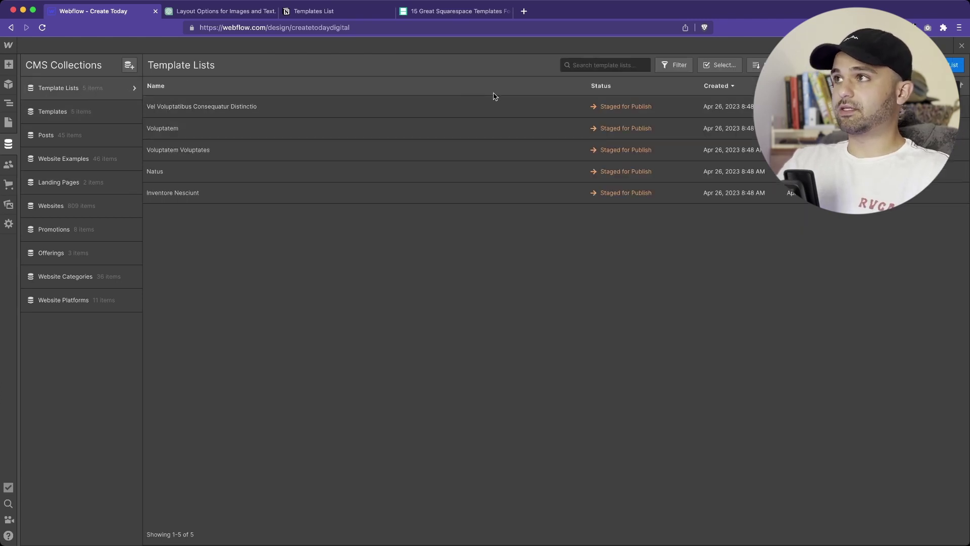
pyautogui.click(954, 64)
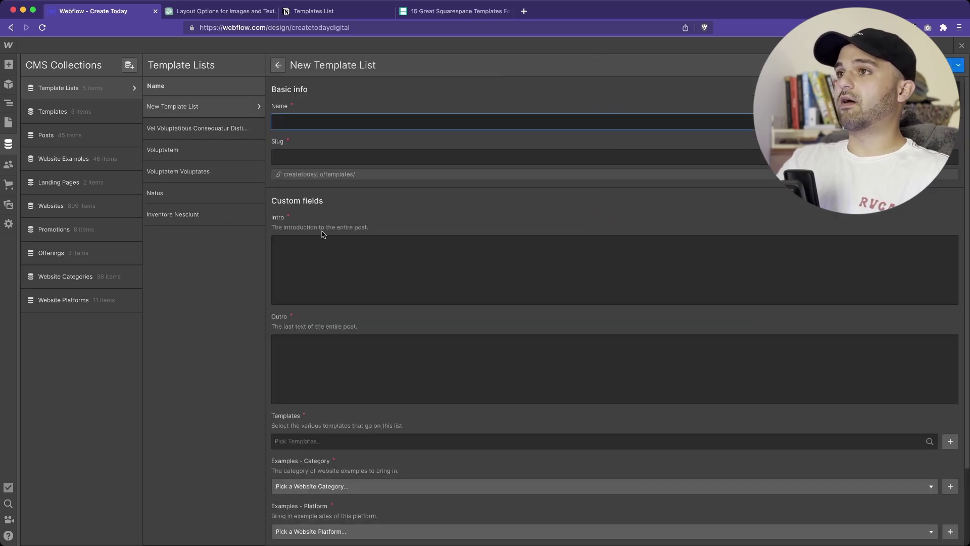
pyautogui.click(305, 156)
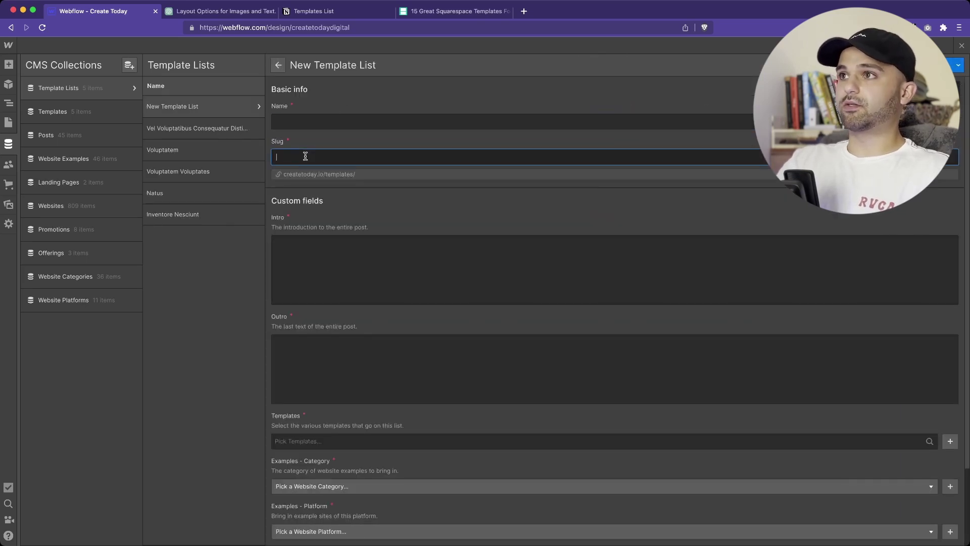
pyautogui.click(305, 247)
pyautogui.scroll(-3, 331, 289)
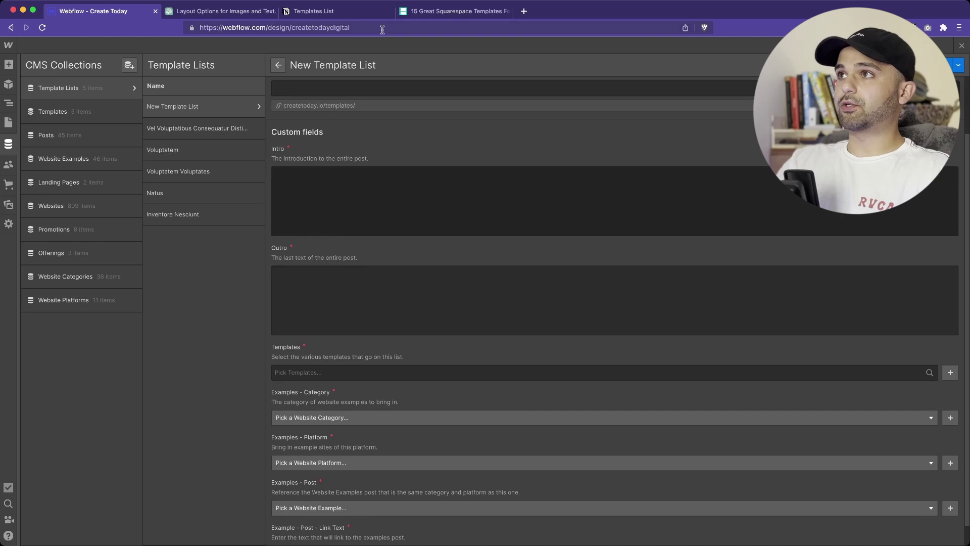
# - Go through the Squarespace photographers article from its introduction and highlight the closing section "Is Squarespace Good For Photographers?"
pyautogui.click(450, 11)
pyautogui.scroll(10, 398, 203)
pyautogui.scroll(-3, 399, 253)
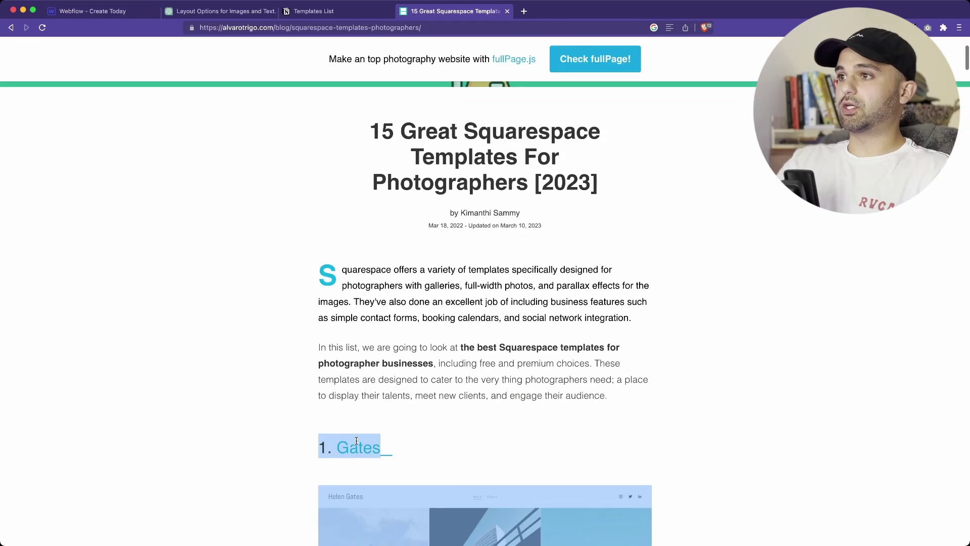
pyautogui.scroll(-20, 402, 347)
pyautogui.scroll(-20, 408, 350)
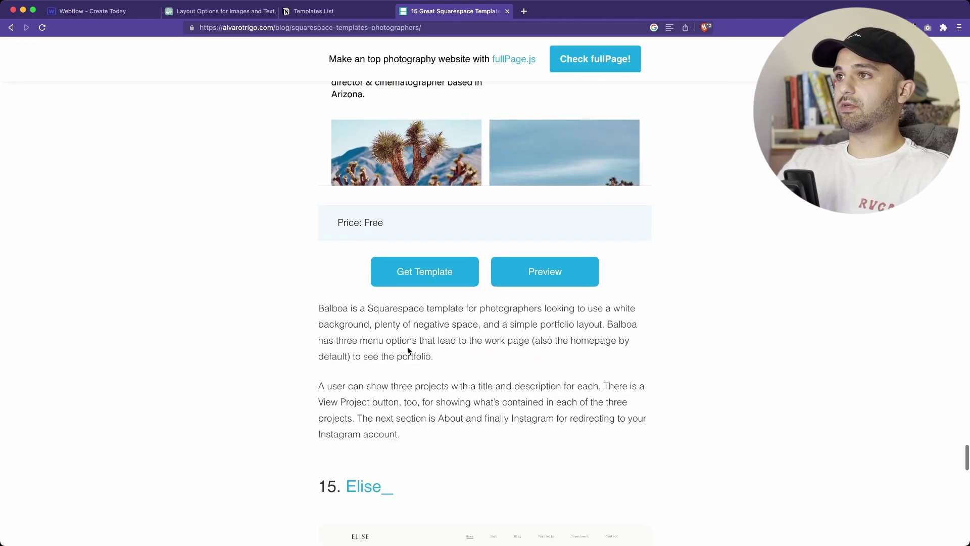
pyautogui.scroll(2, 408, 347)
pyautogui.moveTo(331, 215); pyautogui.dragTo(476, 412)
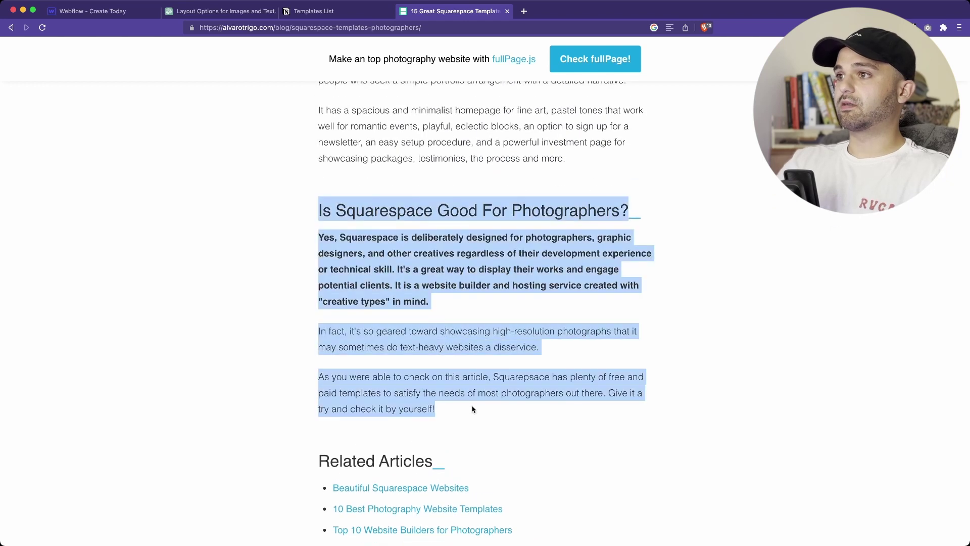
# - Return to the new template list in Webflow and reference the templates Et Architecto Vel, Aut Quae and Rerum Rerum Et Corporis
pyautogui.click(73, 19)
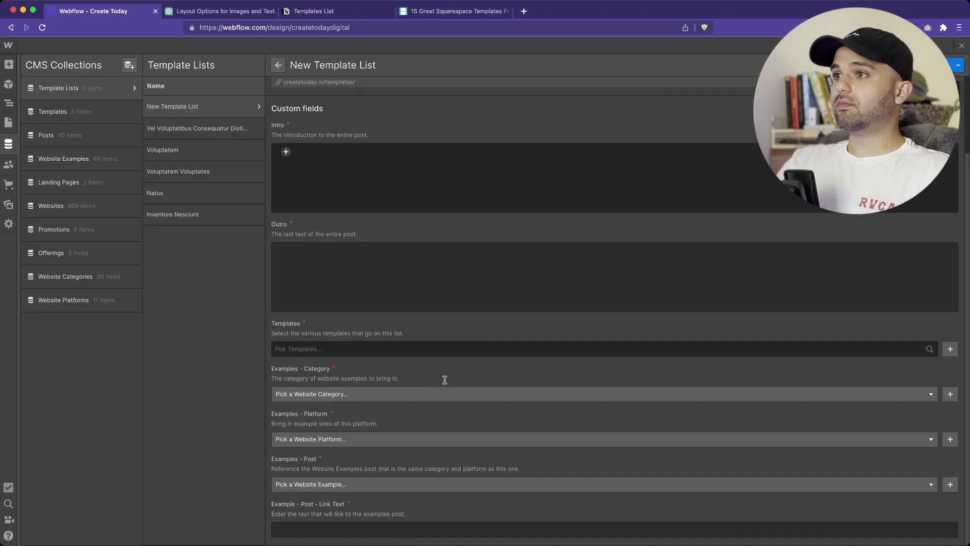
pyautogui.click(333, 349)
pyautogui.click(330, 391)
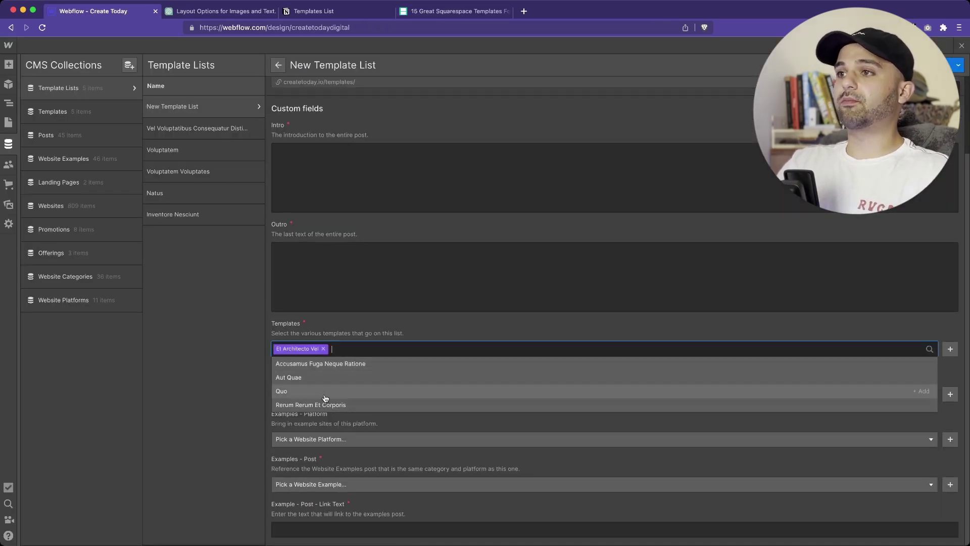
pyautogui.click(336, 378)
pyautogui.click(337, 391)
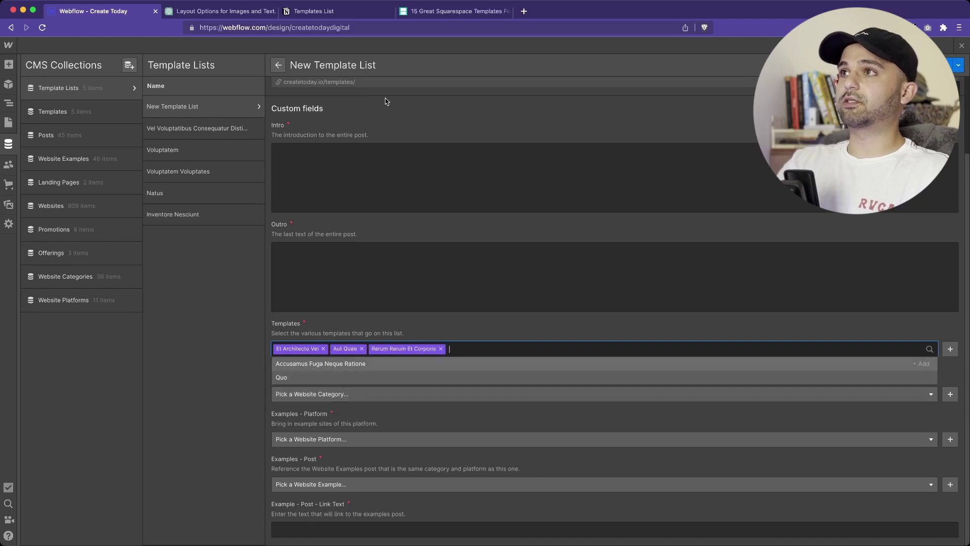
# - Highlight the article's Elise entry and compare it with the templates and examples fields of Webflow's new template list
pyautogui.click(455, 11)
pyautogui.scroll(9, 397, 252)
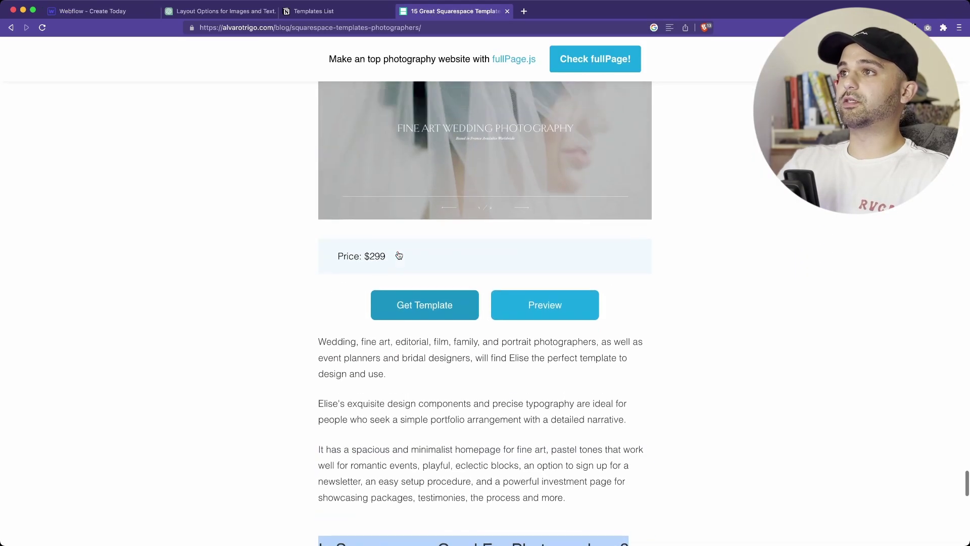
pyautogui.moveTo(412, 262); pyautogui.dragTo(589, 534)
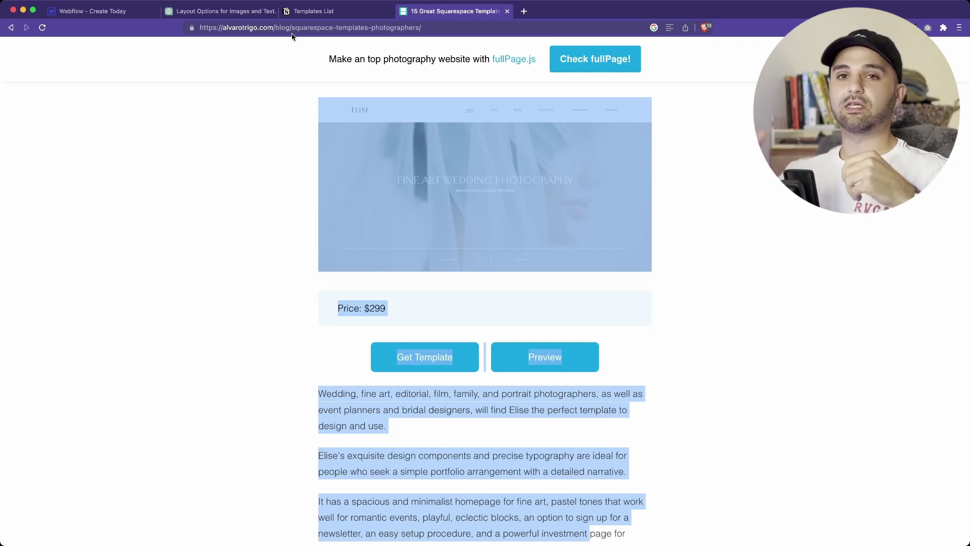
pyautogui.click(105, 14)
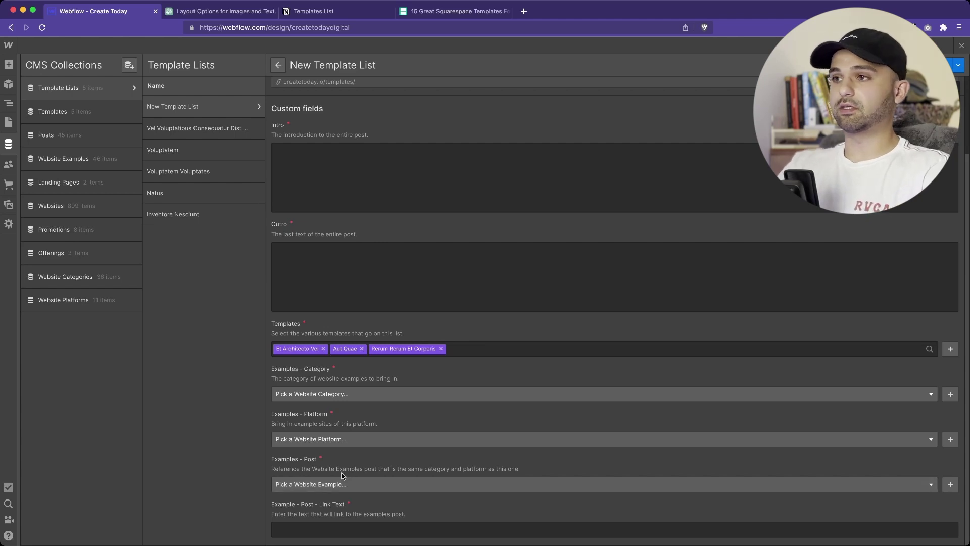
pyautogui.scroll(1, 385, 428)
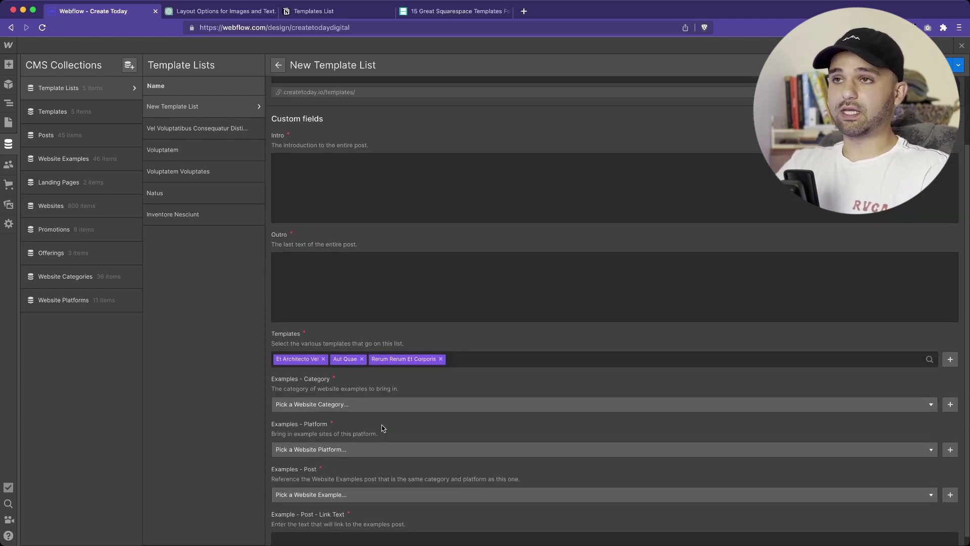
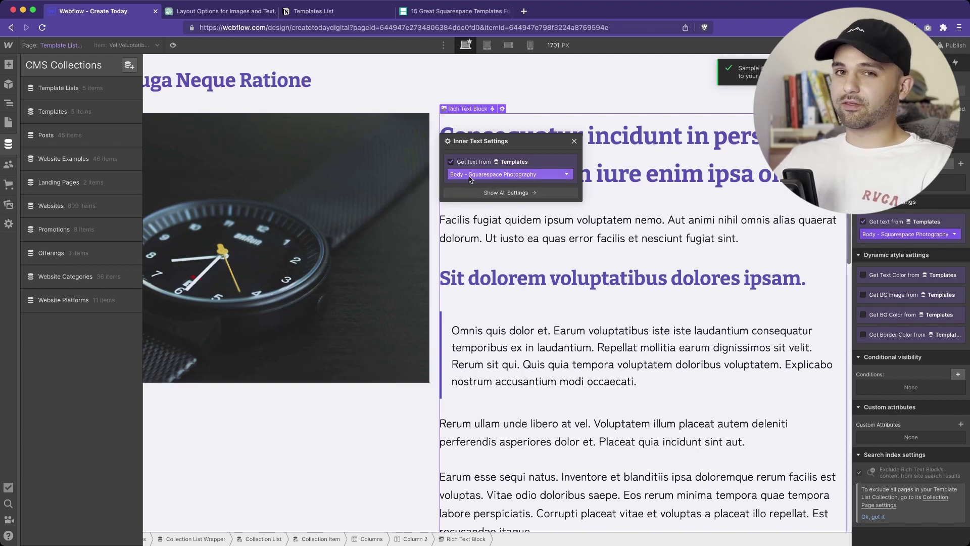
# - Check which Templates collection field supplies the rich text block beside the image on the template list page
pyautogui.click(477, 208)
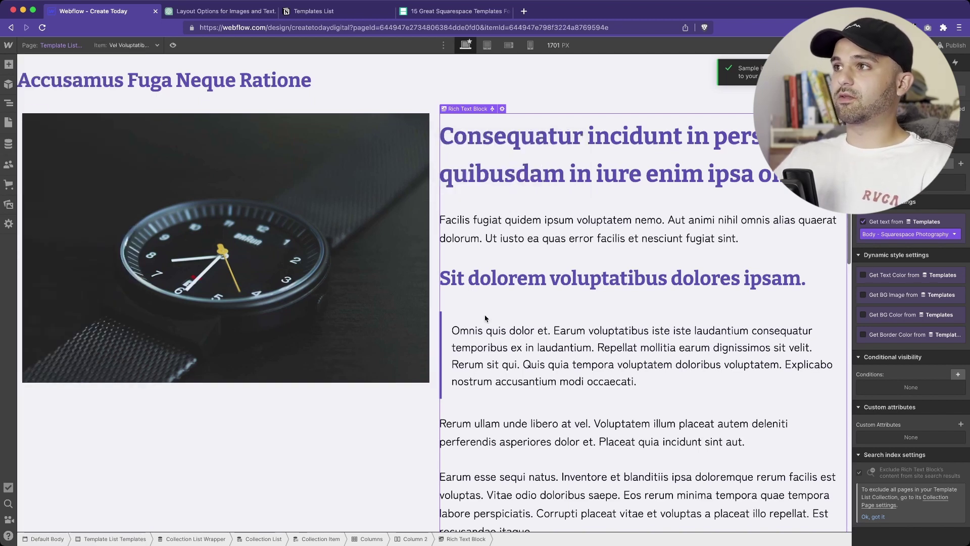
pyautogui.scroll(-1, 424, 245)
pyautogui.scroll(1, 423, 245)
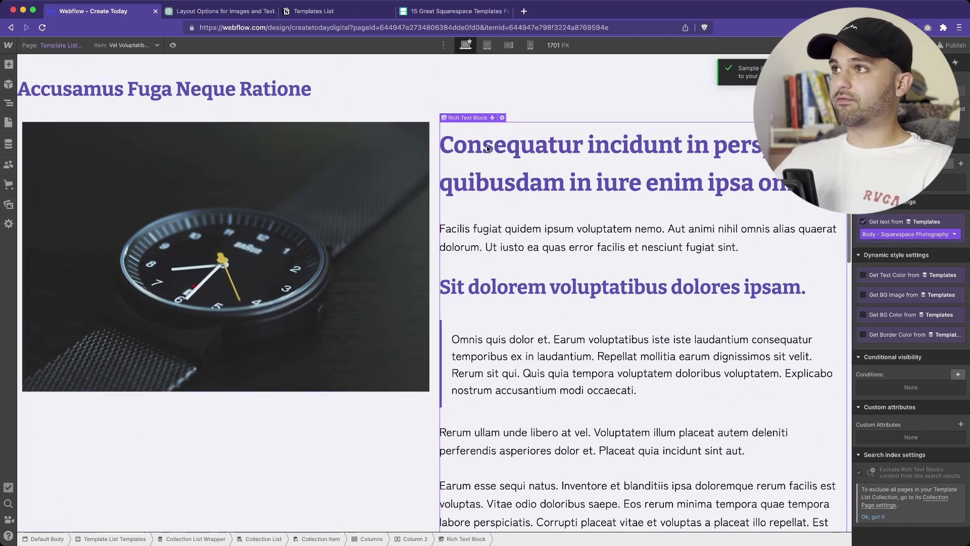
pyautogui.click(501, 118)
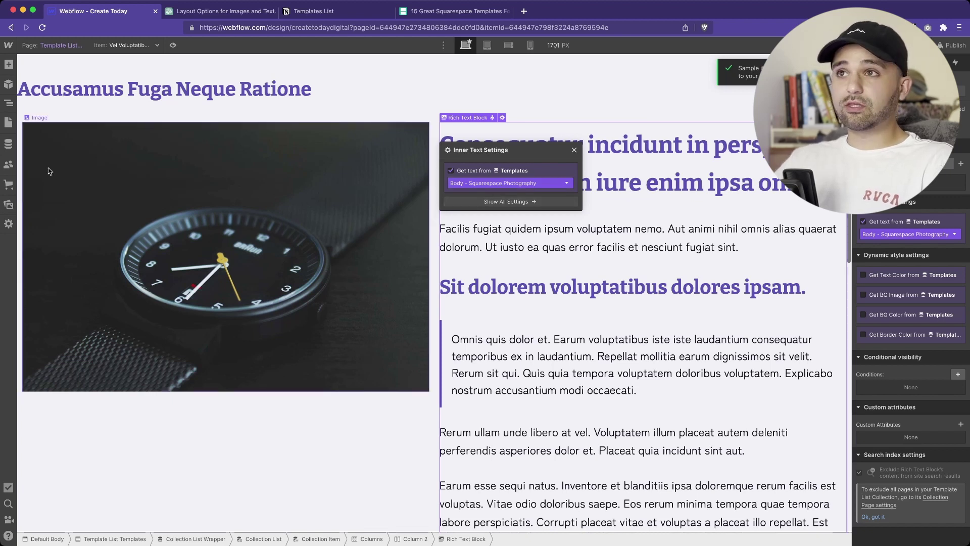
# - Open the settings of the Template Lists collection and review its custom fields
pyautogui.click(11, 146)
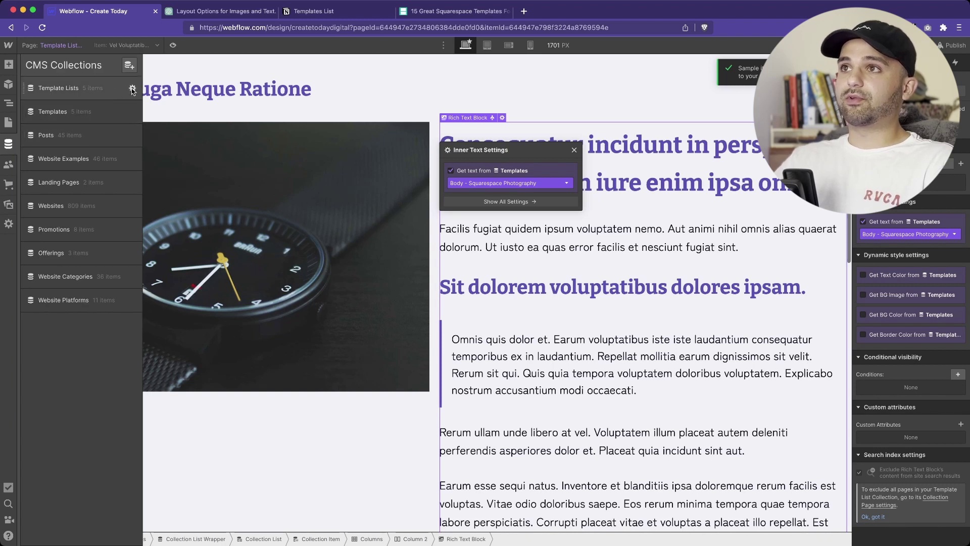
pyautogui.click(132, 89)
pyautogui.scroll(-1, 356, 331)
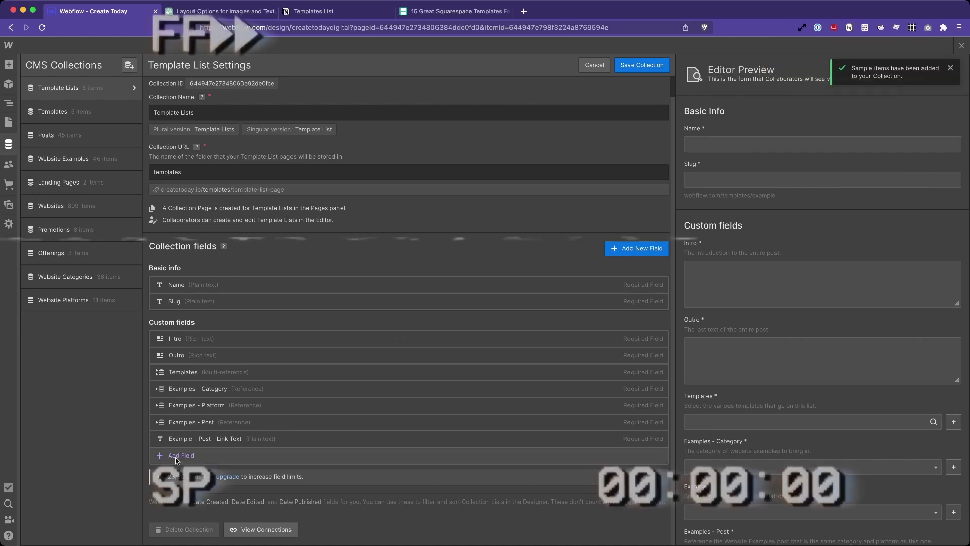
# - Start a new collection named Template Bodies and enter the descriptive text "The body of item"
pyautogui.click(181, 456)
pyautogui.click(528, 183)
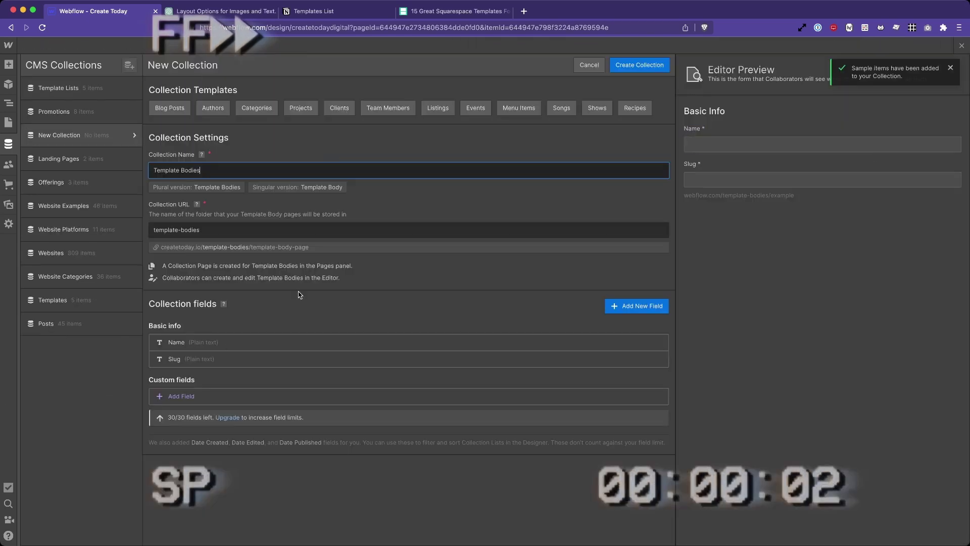
pyautogui.write('The body of item')
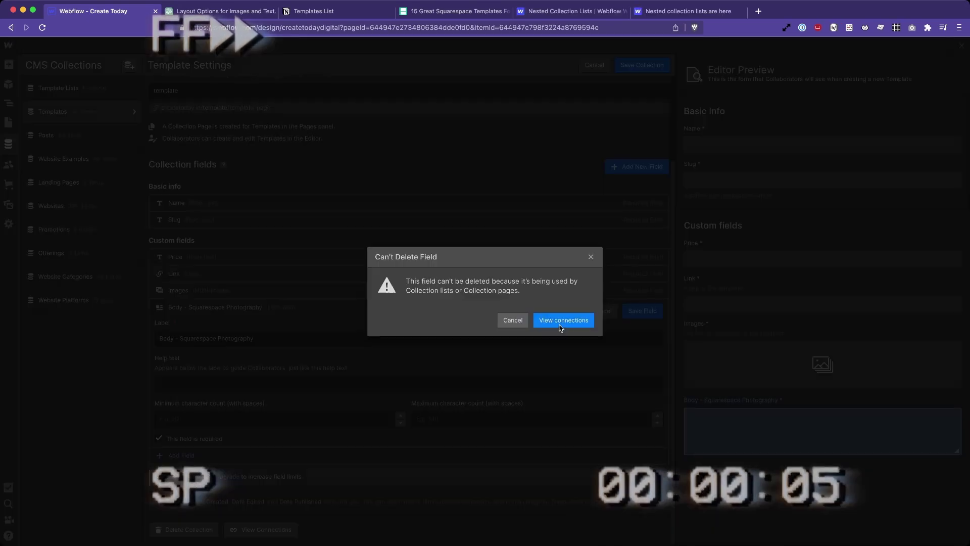
# - Check where the Templates collection's Body - Squarespace Photography field is used on the template list page
pyautogui.click(105, 115)
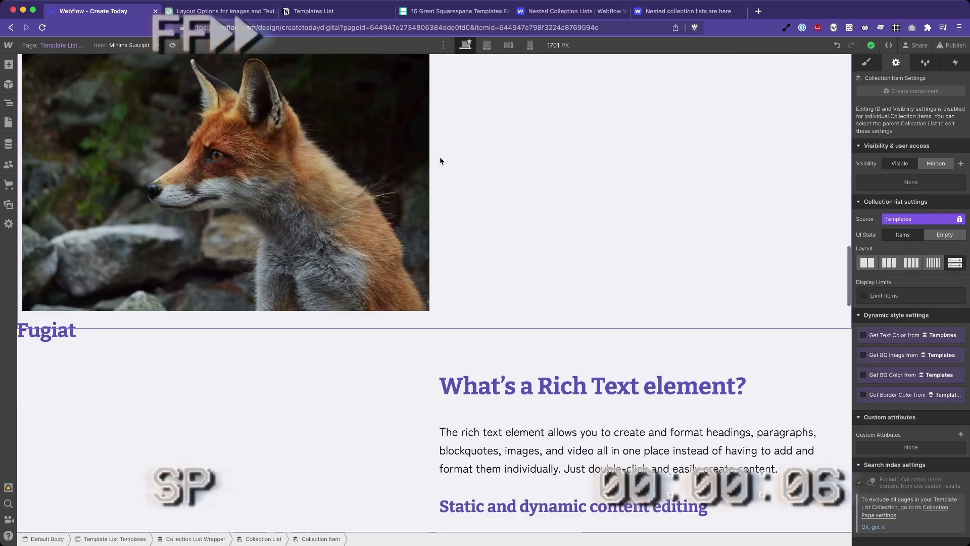
pyautogui.scroll(-10, 449, 468)
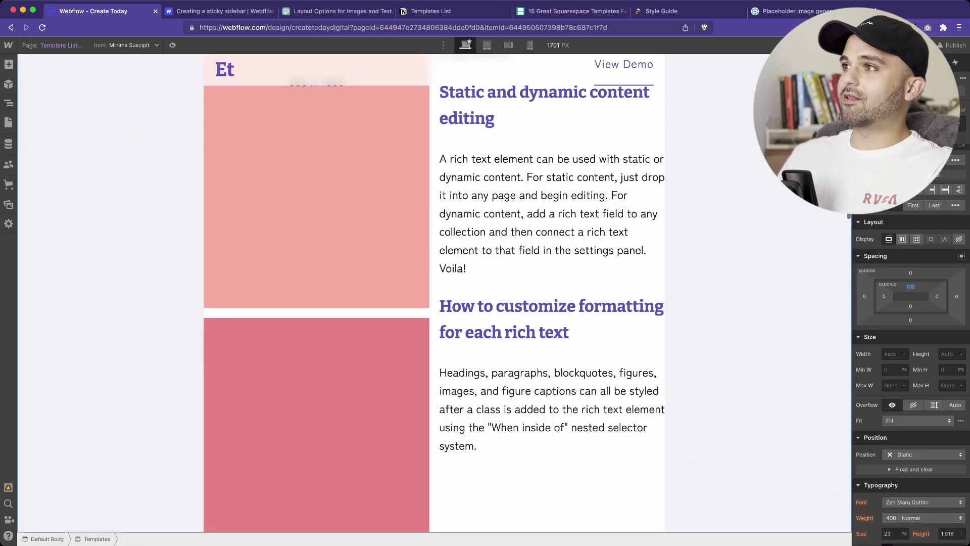
# - Examine how the template headings, View Demo links, placeholder images and text behave while scrolling the template list page
pyautogui.scroll(-4, 651, 271)
pyautogui.scroll(-3, 652, 272)
pyautogui.scroll(-15, 598, 259)
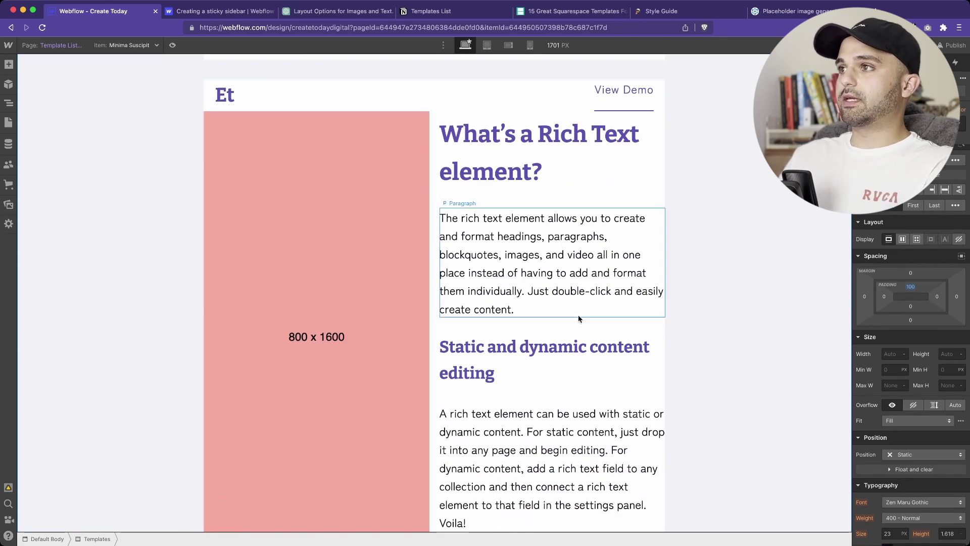
pyautogui.scroll(-15, 578, 256)
pyautogui.scroll(-10, 557, 353)
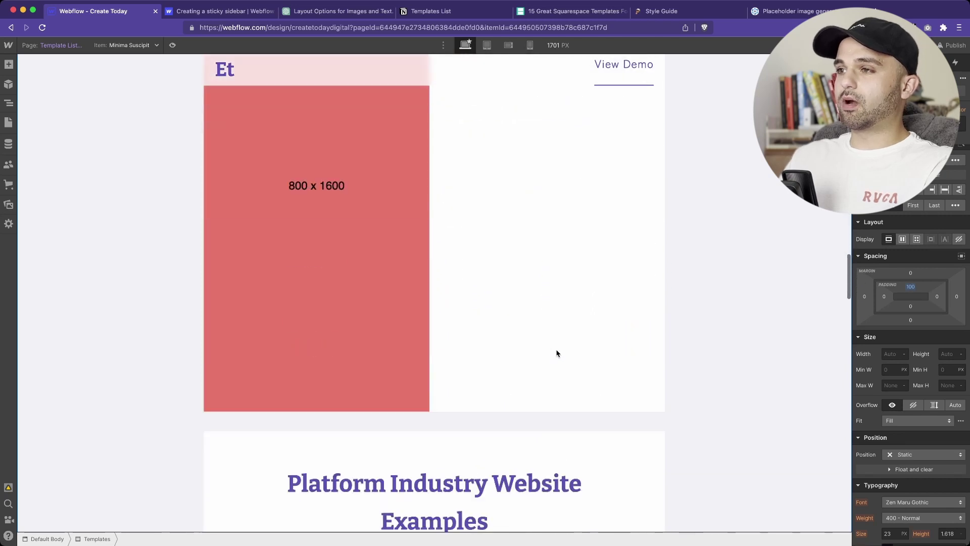
pyautogui.scroll(-5, 557, 352)
pyautogui.scroll(10, 556, 353)
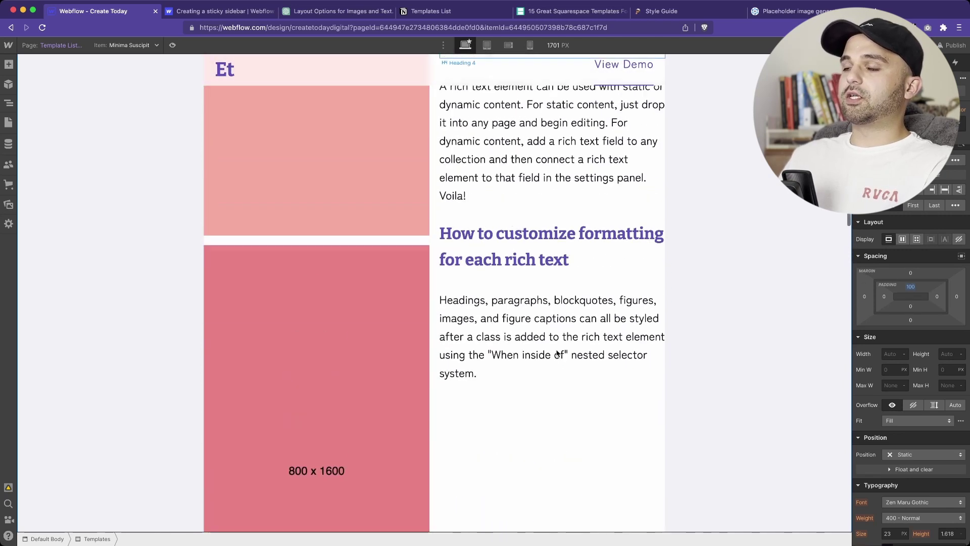
pyautogui.scroll(-4, 356, 250)
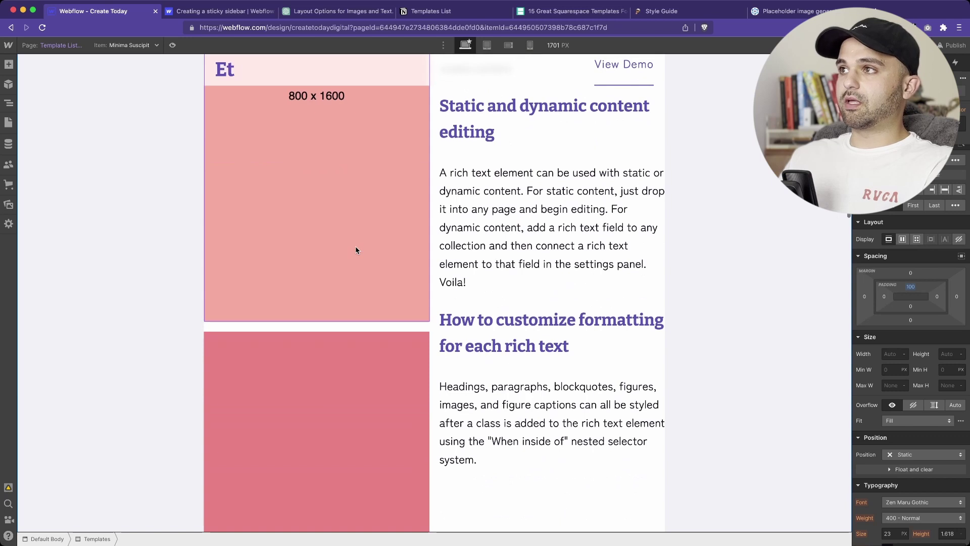
pyautogui.scroll(7, 592, 206)
pyautogui.scroll(-13, 592, 205)
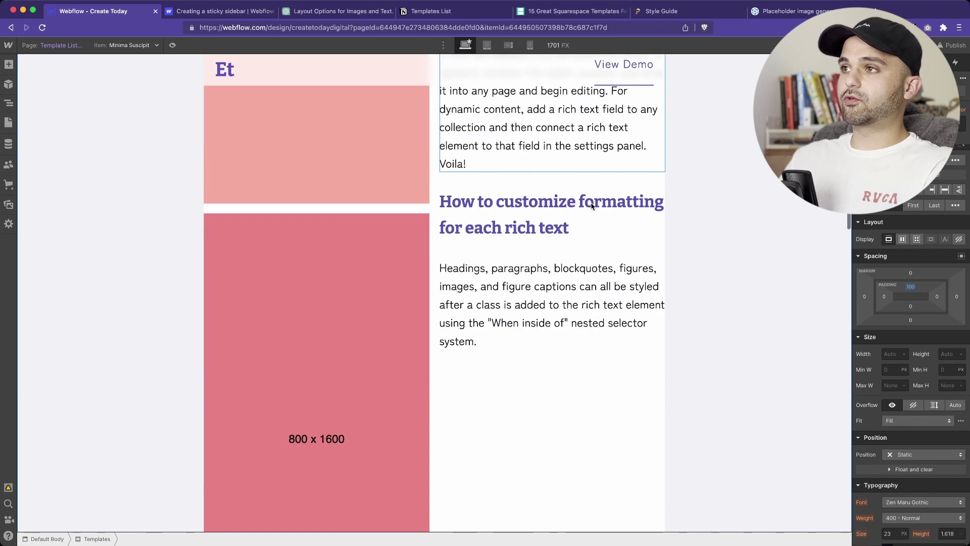
pyautogui.scroll(13, 592, 206)
# - Make the rich text block beside the placeholder images sticky with a top offset of 0
pyautogui.scroll(-6, 547, 249)
pyautogui.click(495, 323)
pyautogui.click(903, 377)
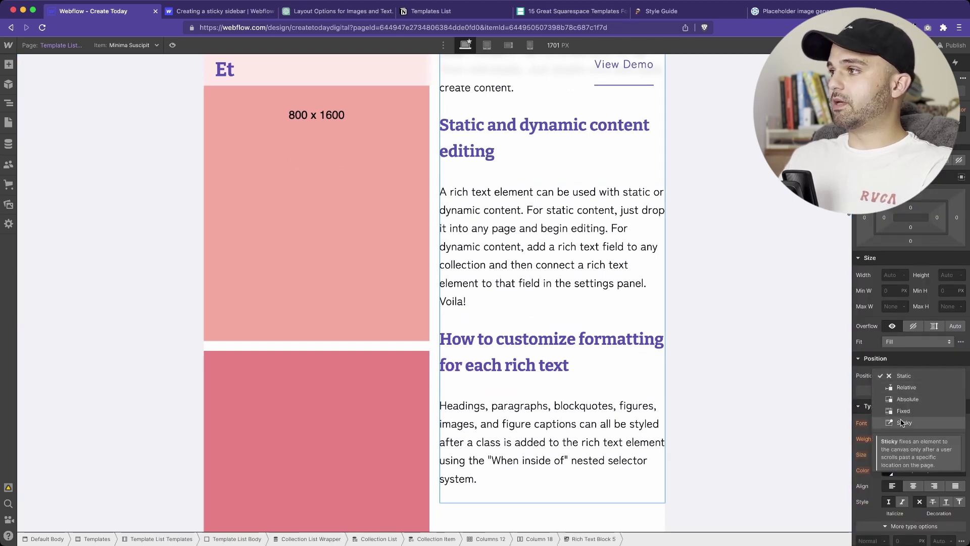
pyautogui.click(905, 423)
pyautogui.click(922, 391)
pyautogui.click(896, 423)
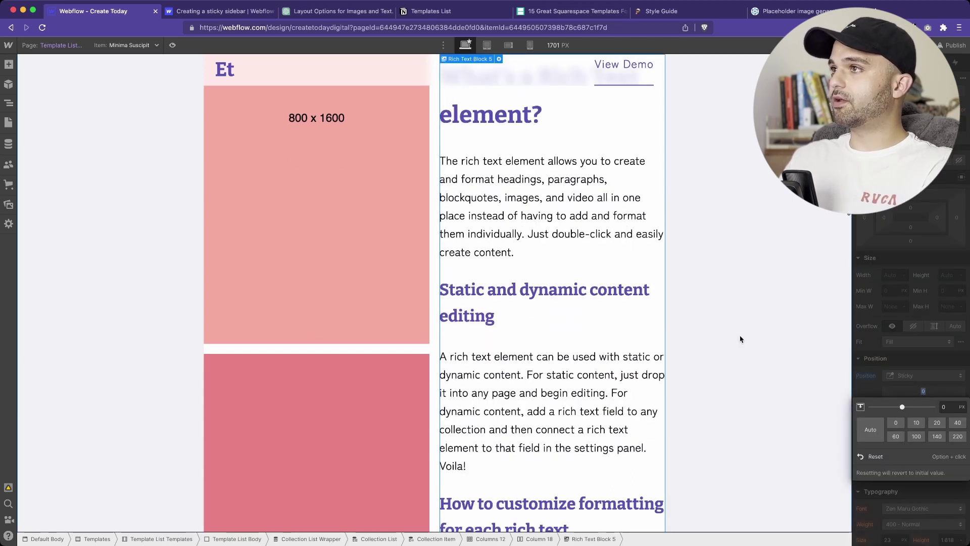
# - Examine how the sticky rich text block behaves beside the tall placeholder images through the first template section
pyautogui.click(705, 314)
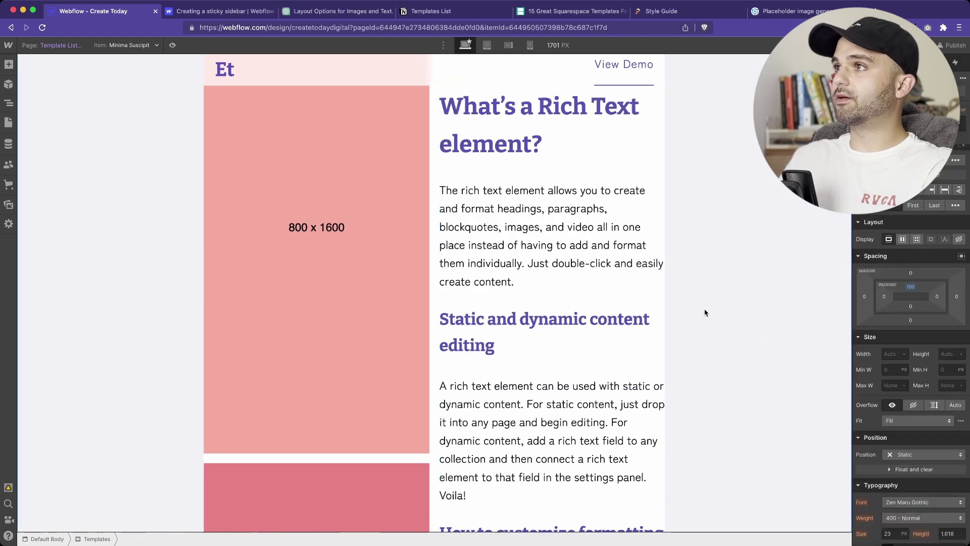
pyautogui.scroll(-5, 705, 313)
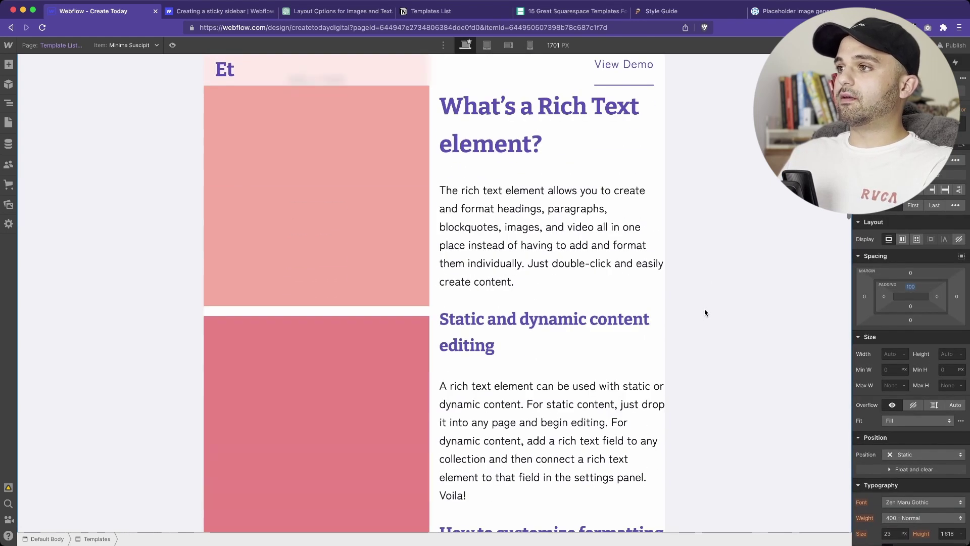
pyautogui.scroll(-10, 567, 450)
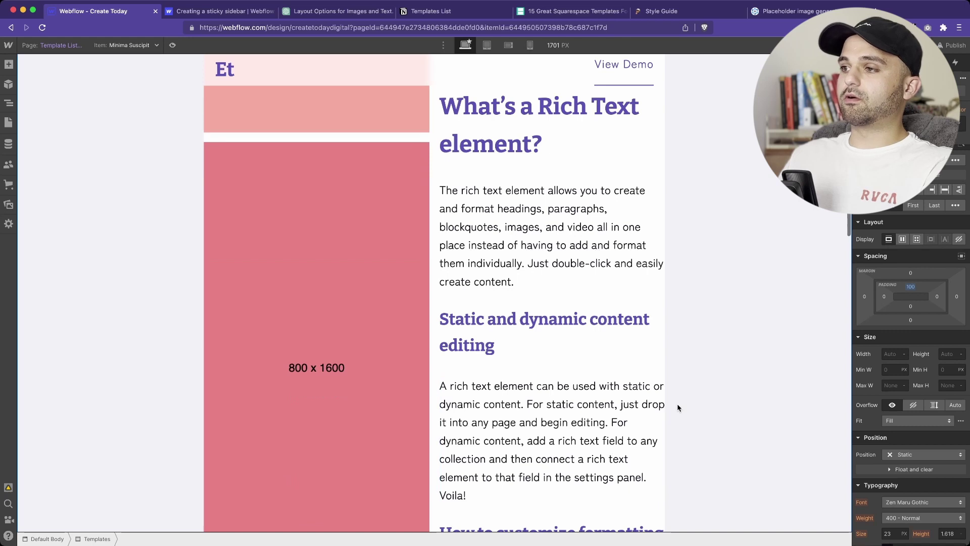
pyautogui.scroll(-10, 678, 407)
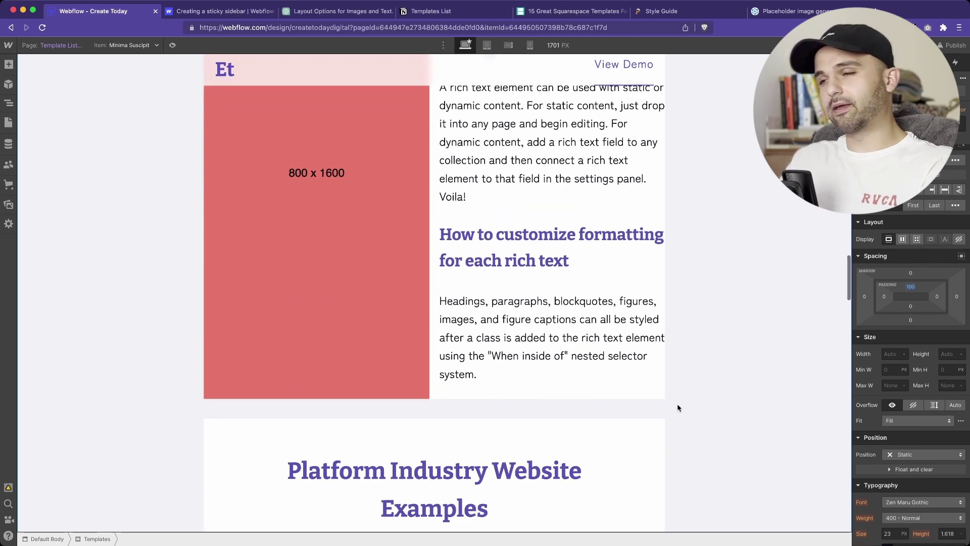
pyautogui.scroll(10, 678, 407)
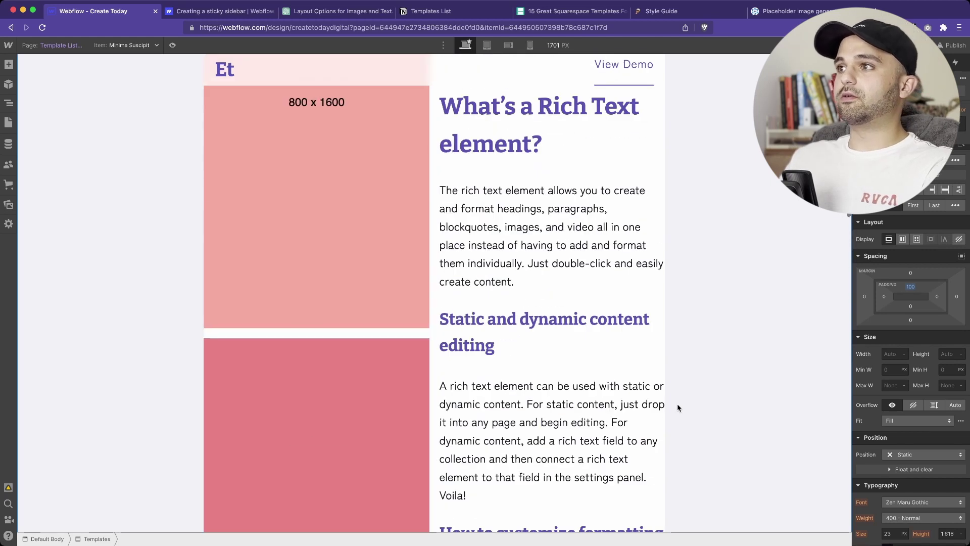
pyautogui.scroll(-10, 678, 407)
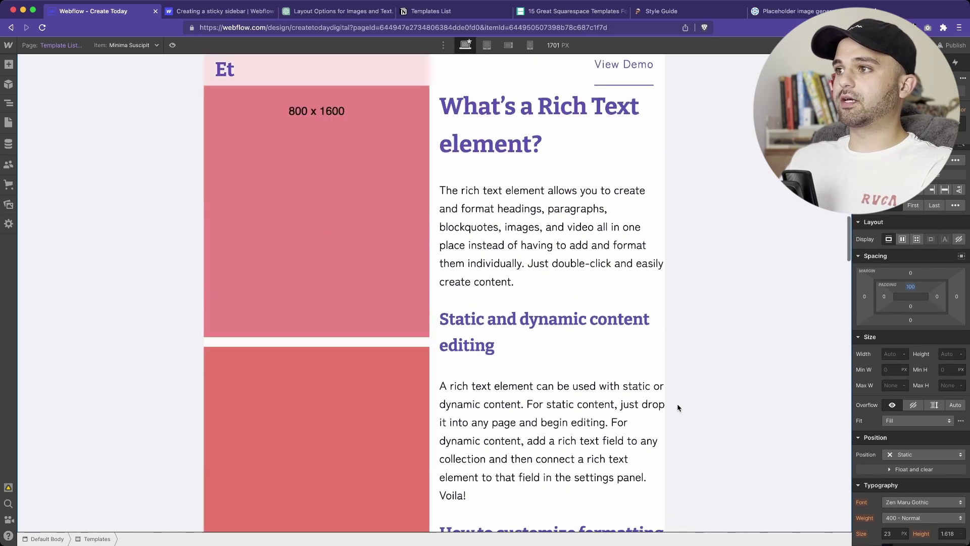
pyautogui.scroll(5, 679, 408)
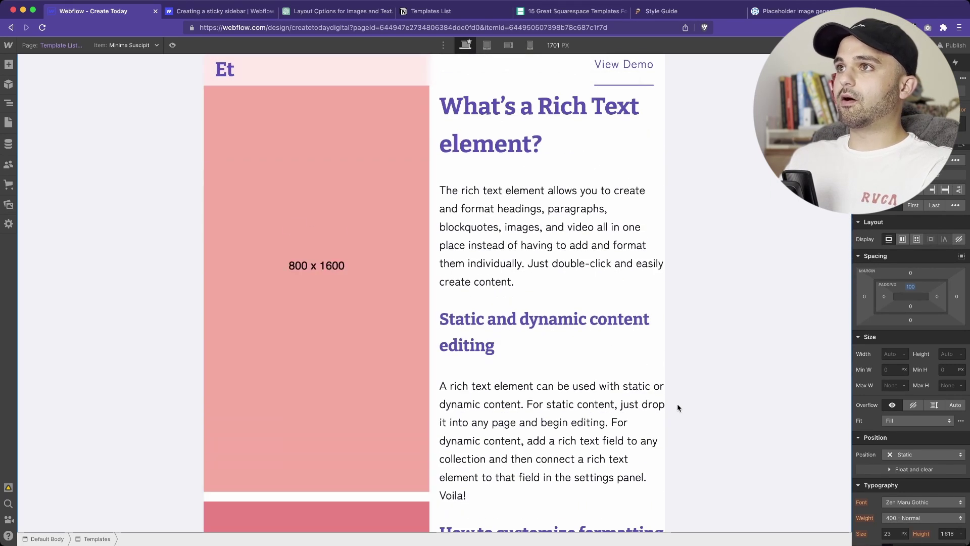
pyautogui.scroll(5, 678, 403)
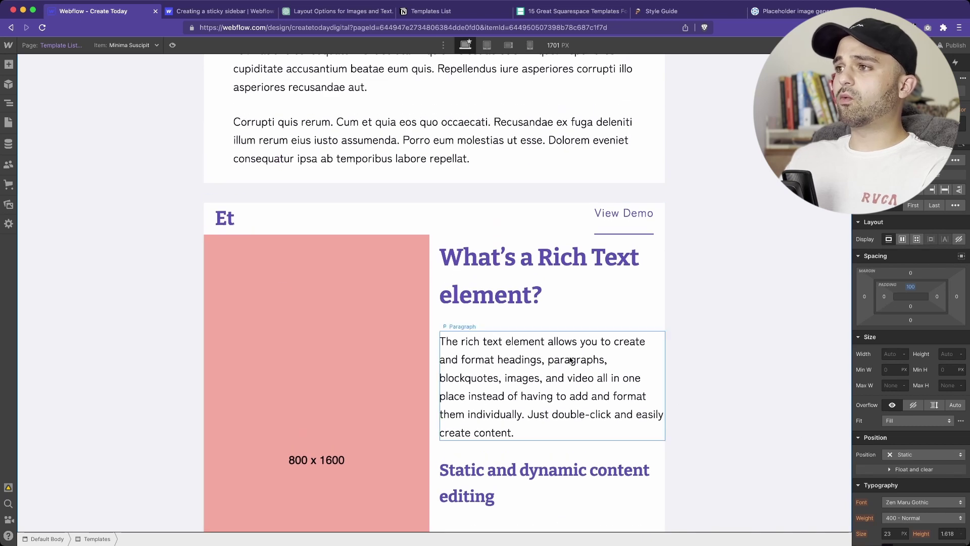
pyautogui.scroll(-5, 519, 225)
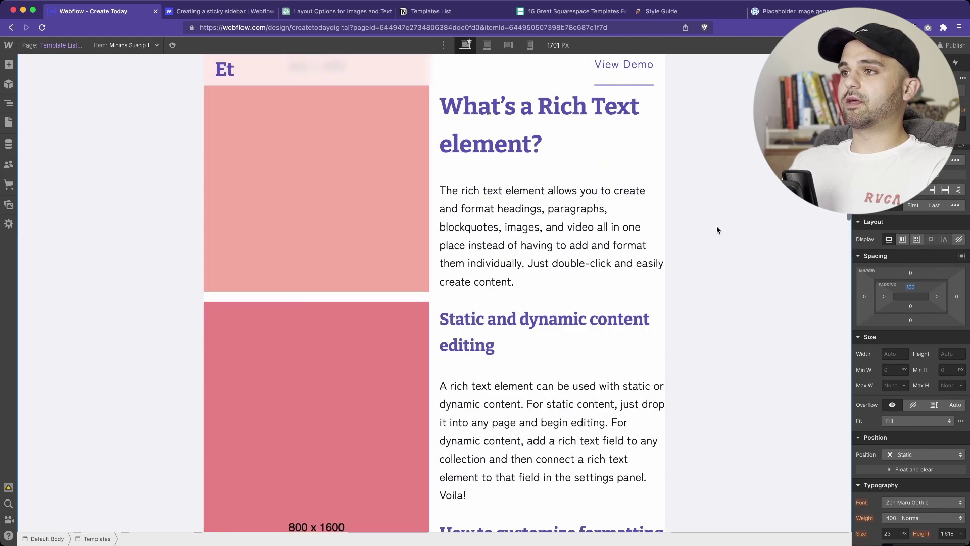
pyautogui.scroll(-8, 717, 226)
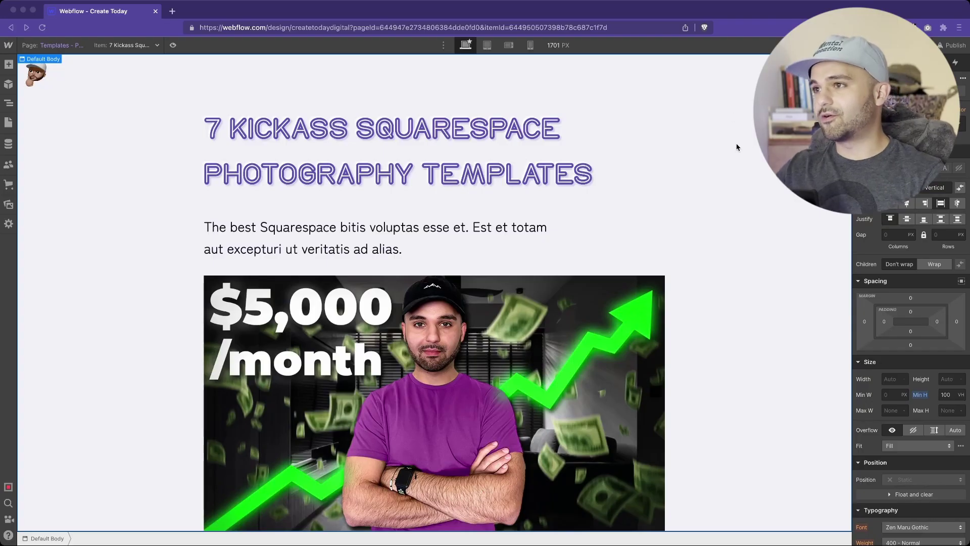
# - Review the "7 Kickass Squarespace Photography Templates" item in the Templates - Posts collection, from its image and intro to its Templates and Examples fields
pyautogui.click(9, 145)
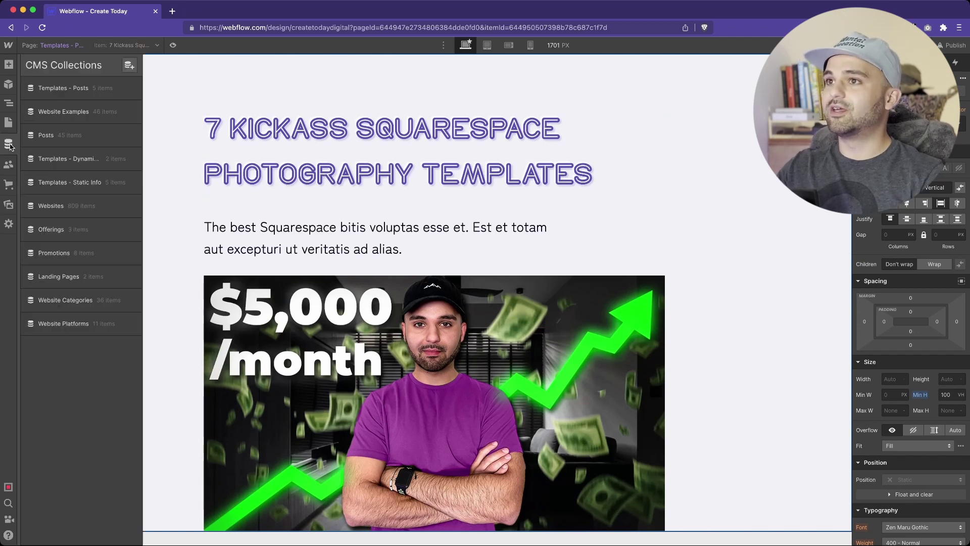
pyautogui.click(110, 92)
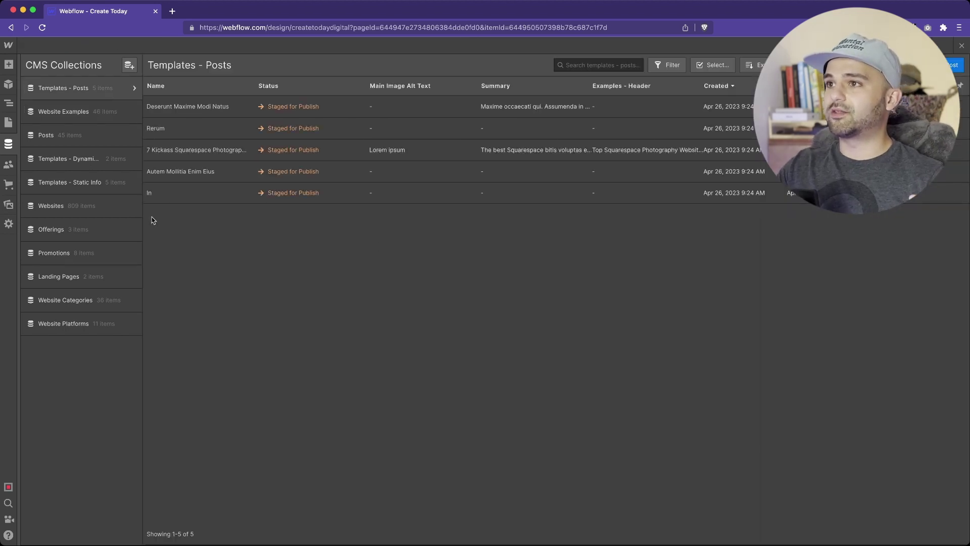
pyautogui.click(276, 150)
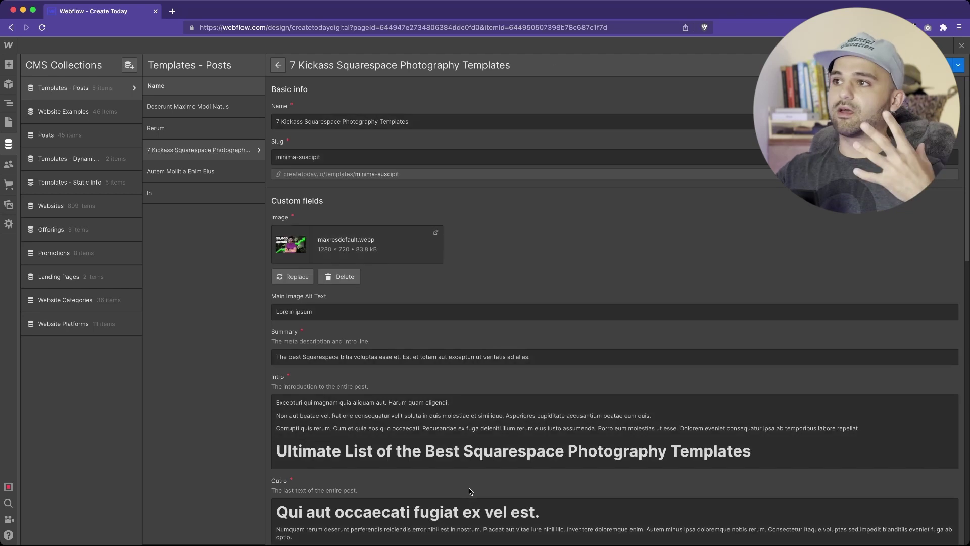
pyautogui.scroll(-4, 445, 357)
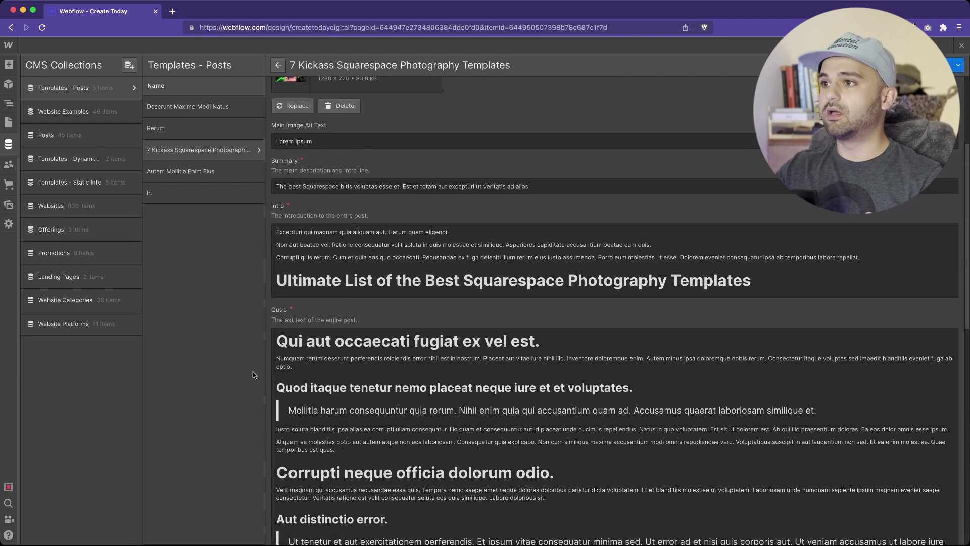
pyautogui.scroll(-2, 253, 372)
pyautogui.scroll(-6, 360, 242)
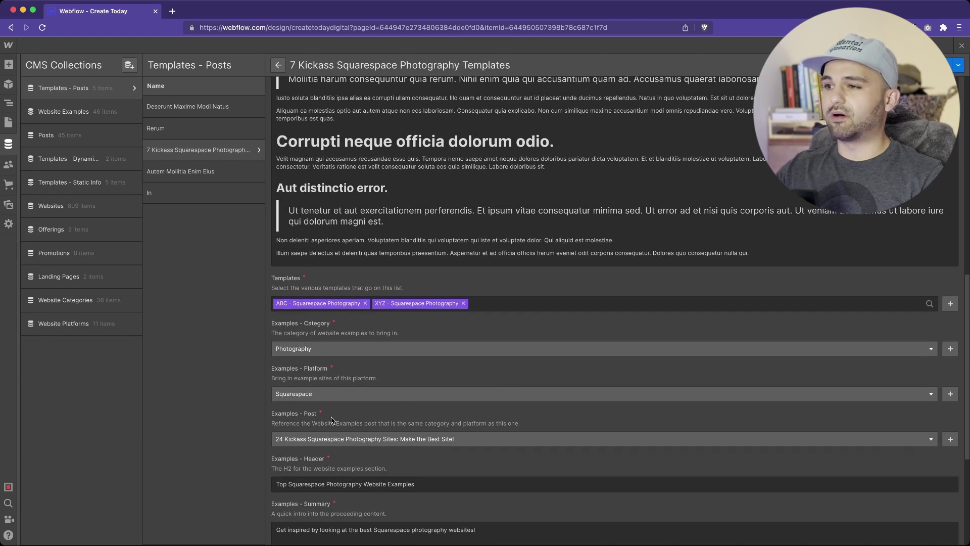
pyautogui.scroll(-2, 453, 467)
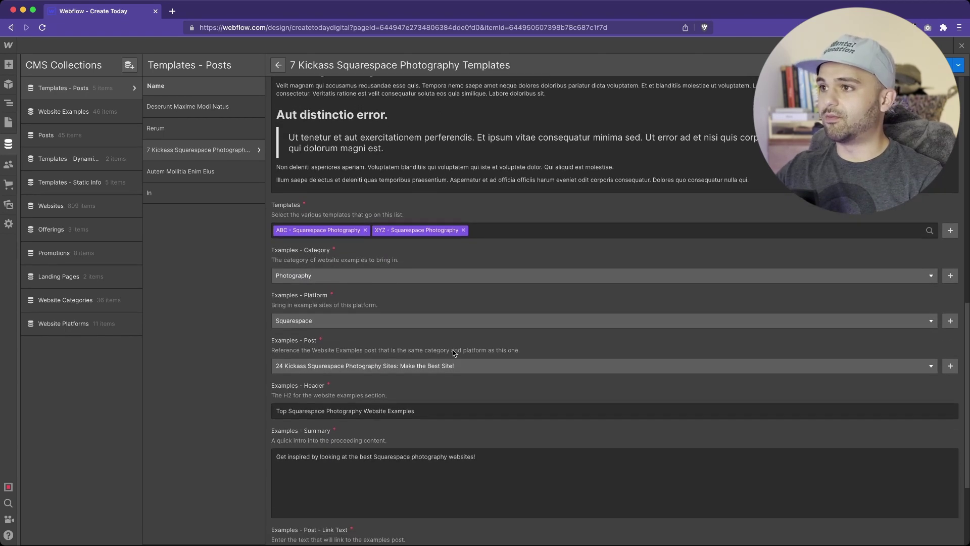
pyautogui.scroll(-1, 455, 352)
pyautogui.scroll(-2, 454, 353)
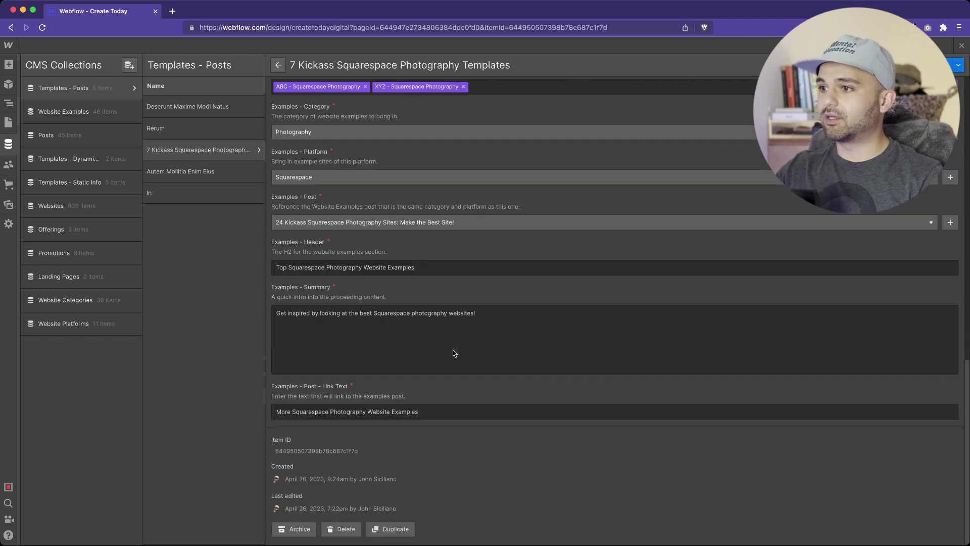
pyautogui.scroll(3, 407, 342)
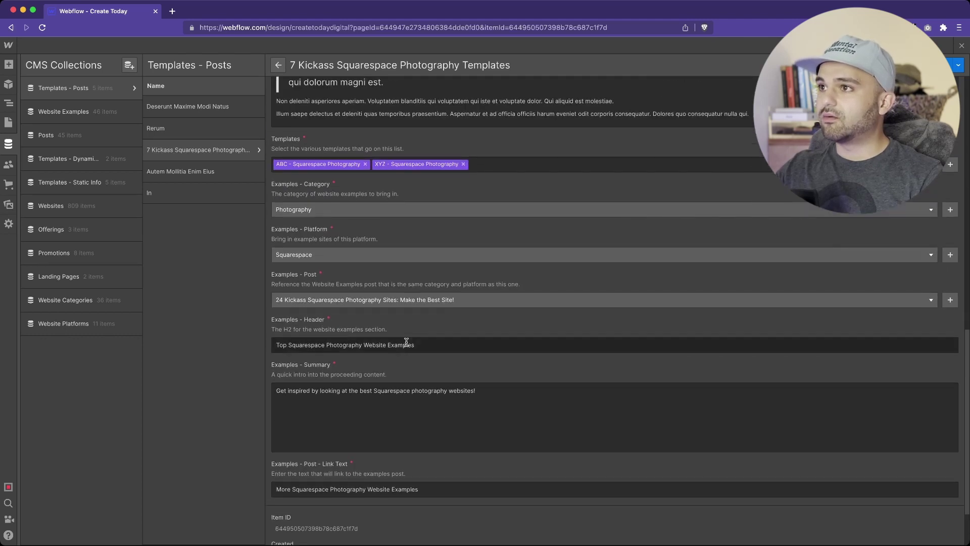
pyautogui.moveTo(275, 199); pyautogui.dragTo(360, 202)
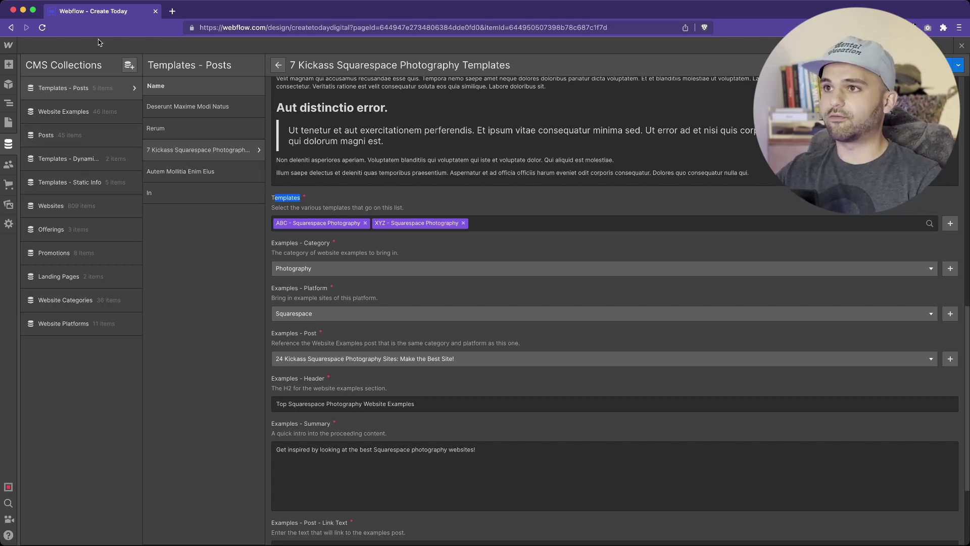
# - Review the Template Base and Body fields of the XYZ - Squarespace Photography item in Templates - Dynamic Info
pyautogui.click(83, 161)
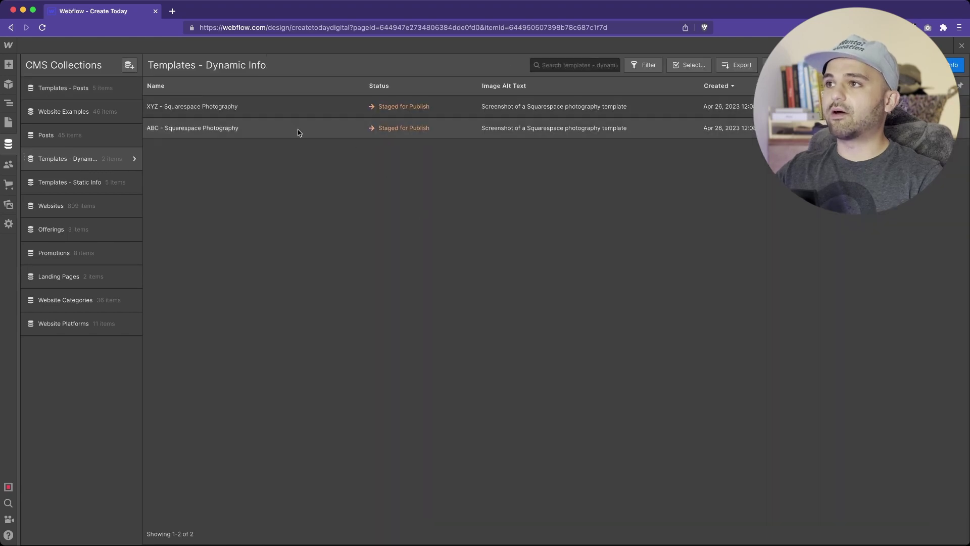
pyautogui.click(282, 113)
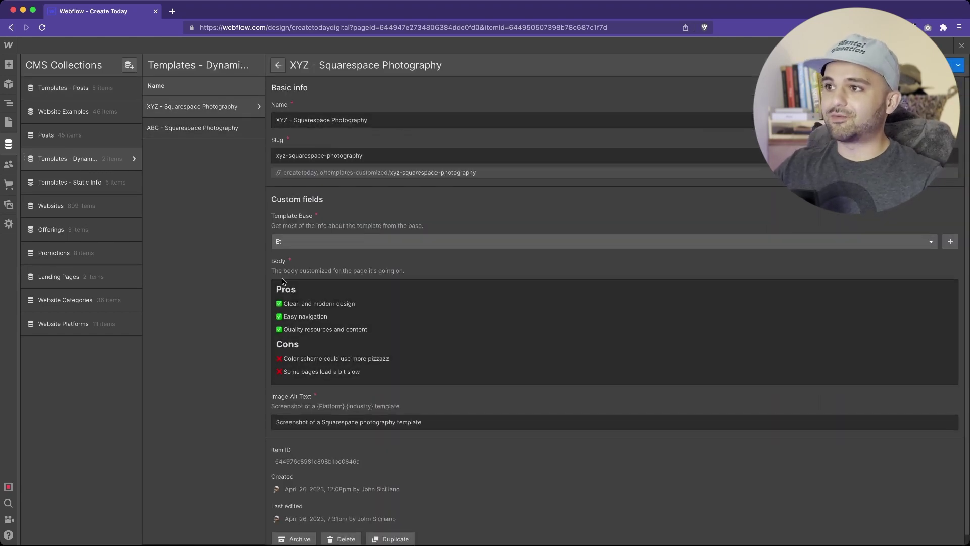
pyautogui.moveTo(384, 373); pyautogui.dragTo(256, 277)
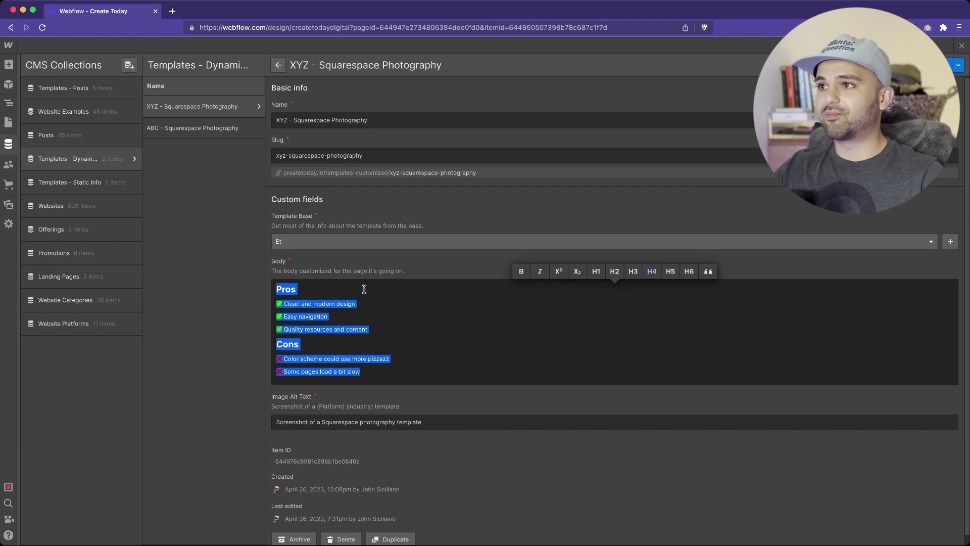
# - Review the name, price, link and screenshot fields of the "Et" items in the Templates - Static Info collection
pyautogui.click(101, 183)
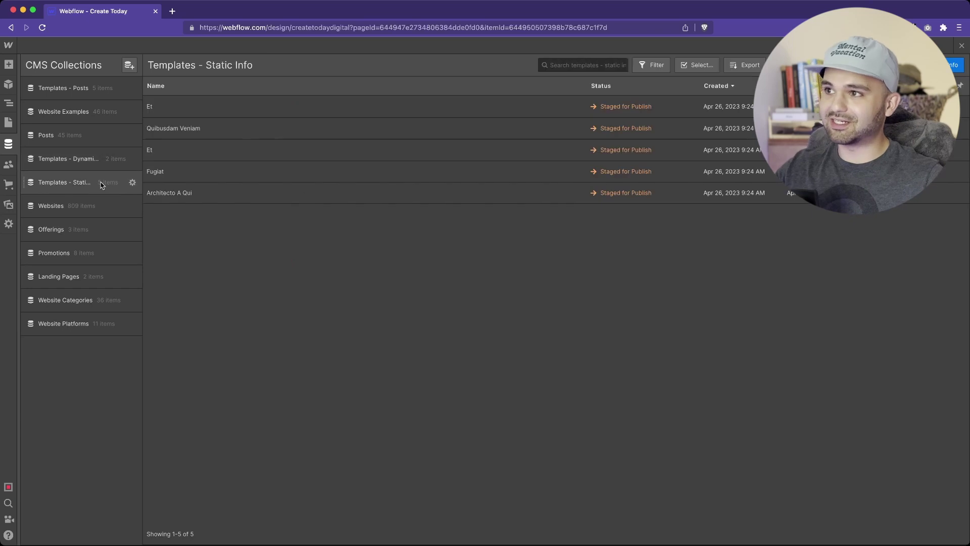
pyautogui.click(235, 153)
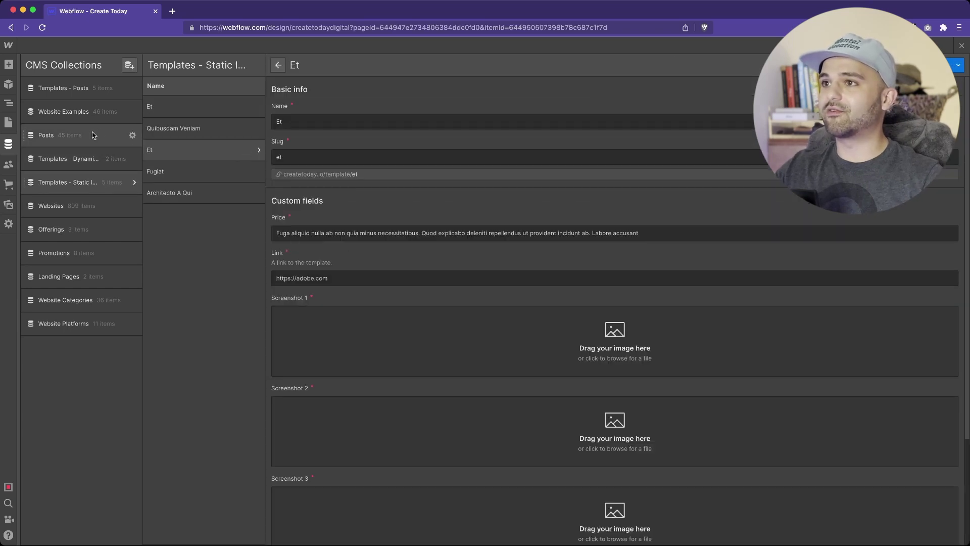
pyautogui.click(167, 117)
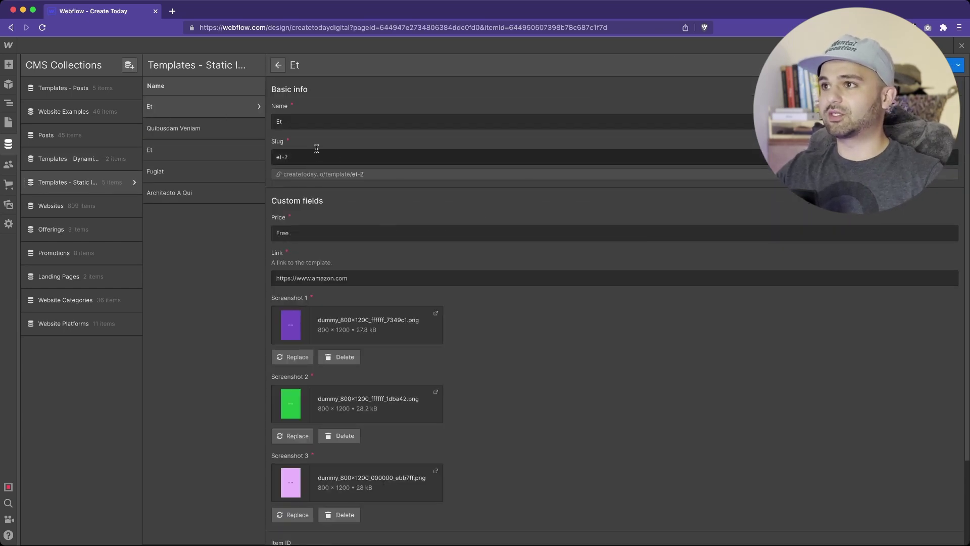
pyautogui.scroll(-1, 335, 251)
pyautogui.scroll(-3, 339, 271)
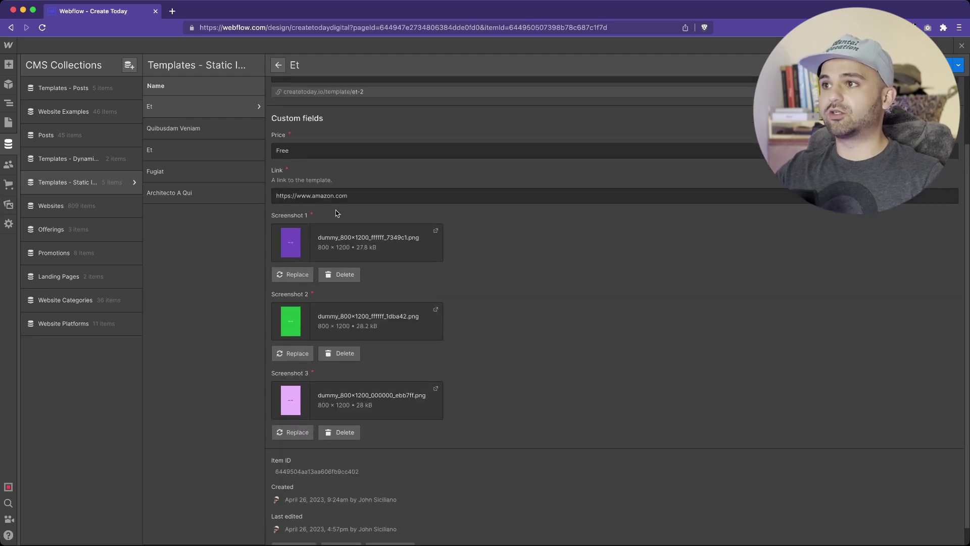
pyautogui.scroll(4, 450, 320)
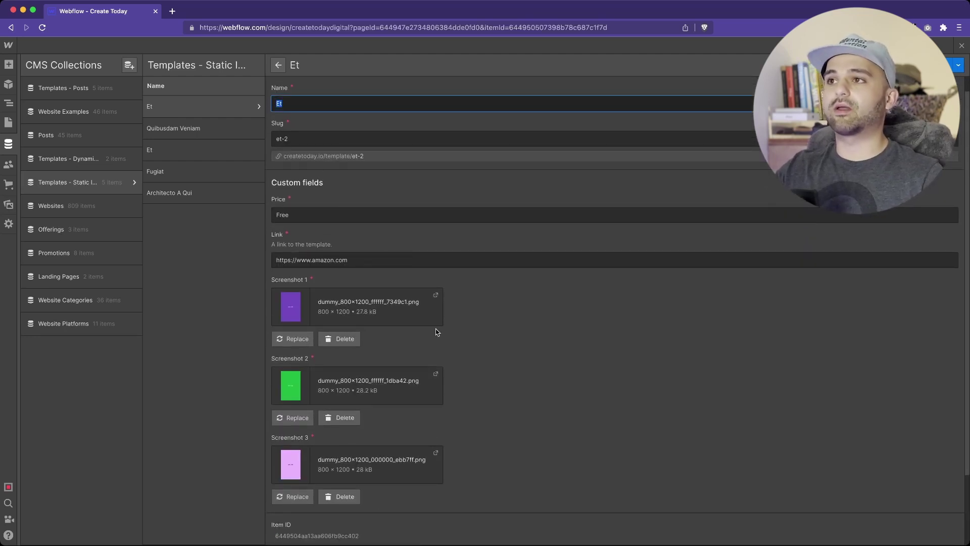
# - Compare the XYZ - Squarespace Photography item's customized fields with the summary, intro and outro fields of the 7 Kickass Squarespace Photography Templates post
pyautogui.click(98, 160)
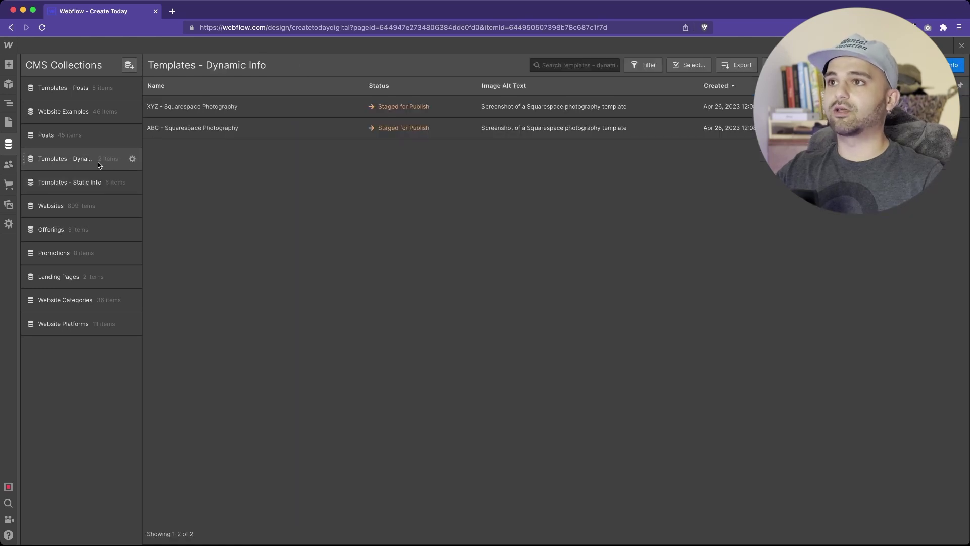
pyautogui.click(330, 112)
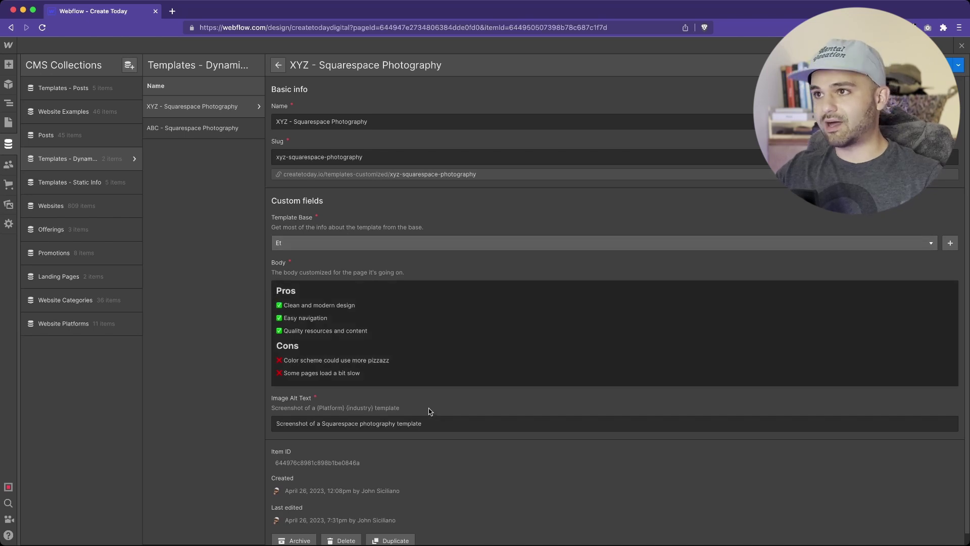
pyautogui.click(82, 90)
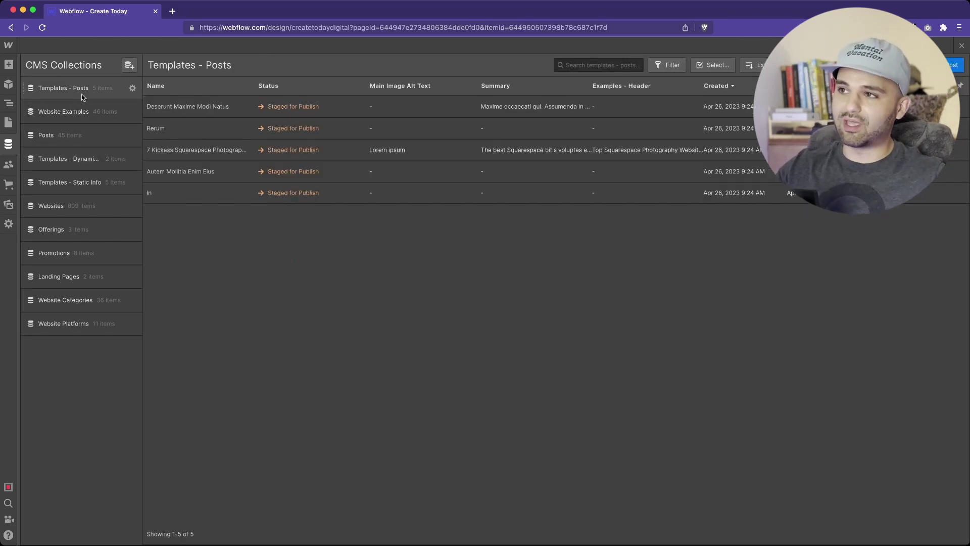
pyautogui.click(292, 154)
pyautogui.scroll(-5, 433, 287)
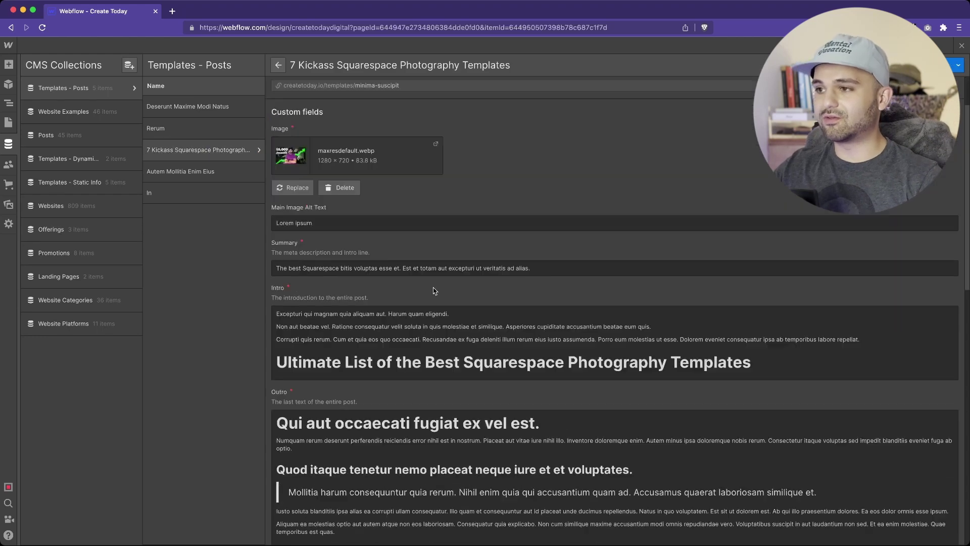
pyautogui.scroll(-1, 433, 287)
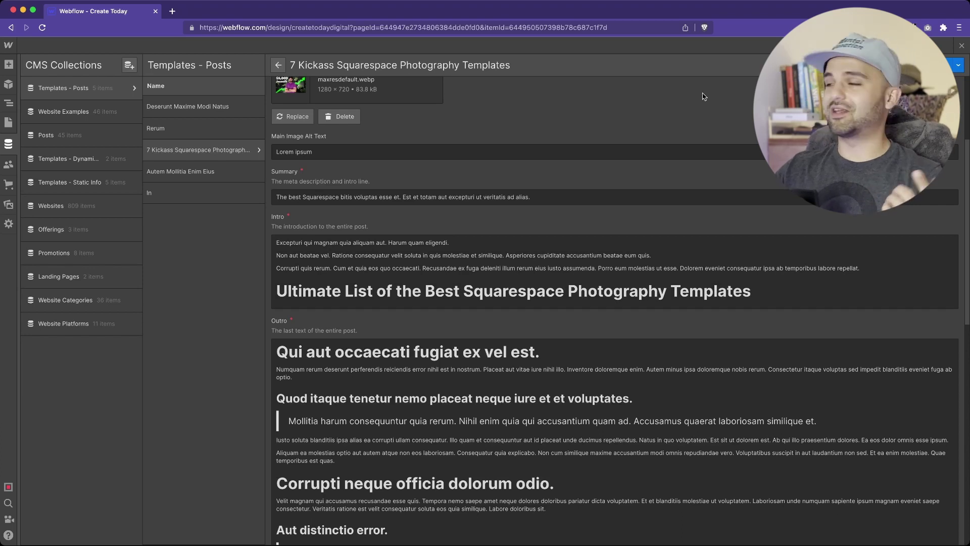
# - Preview the 7 Kickass Squarespace Photography Templates page and check its title, summary, main image and affiliate disclosure line
pyautogui.press('Escape')
pyautogui.click(173, 46)
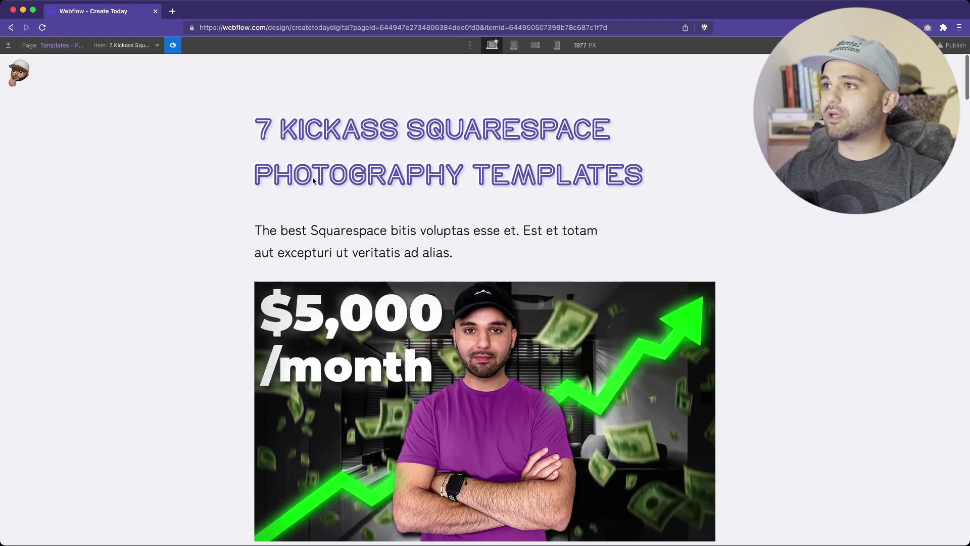
pyautogui.scroll(-3, 687, 308)
pyautogui.scroll(-5, 687, 308)
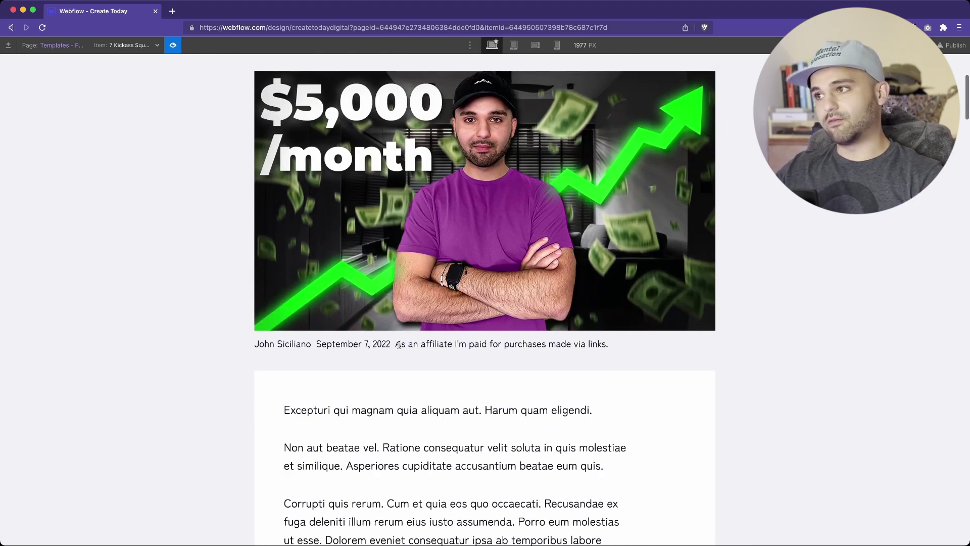
pyautogui.moveTo(399, 345); pyautogui.dragTo(656, 347)
pyautogui.click(801, 318)
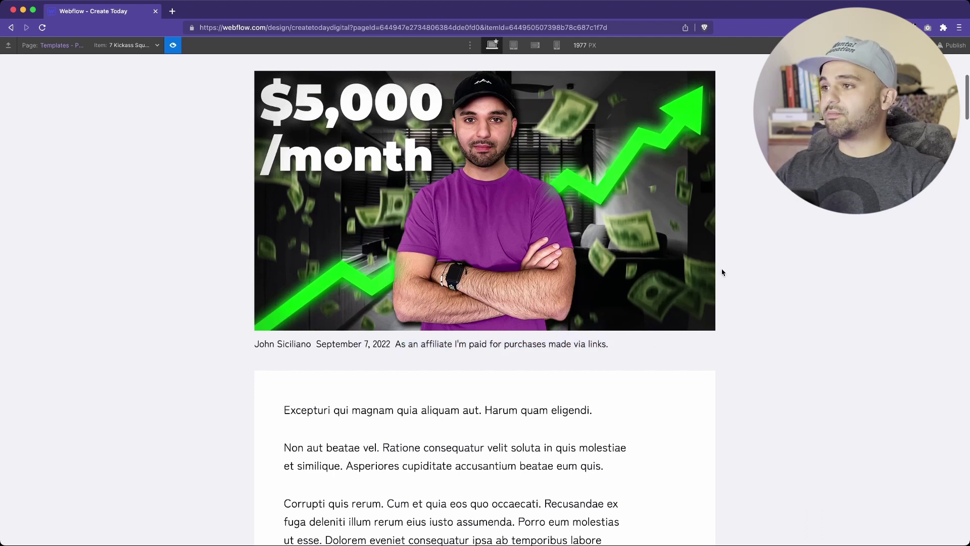
# - Review the intro paragraphs and the "Ultimate List of the Best Squarespace Photography Templates" heading in the page preview
pyautogui.scroll(-10, 721, 272)
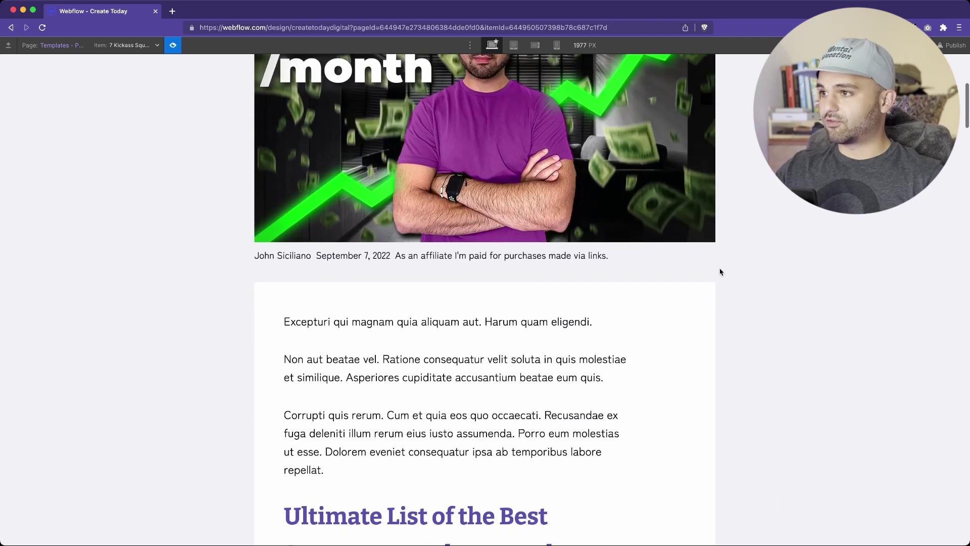
pyautogui.moveTo(286, 175); pyautogui.dragTo(496, 327)
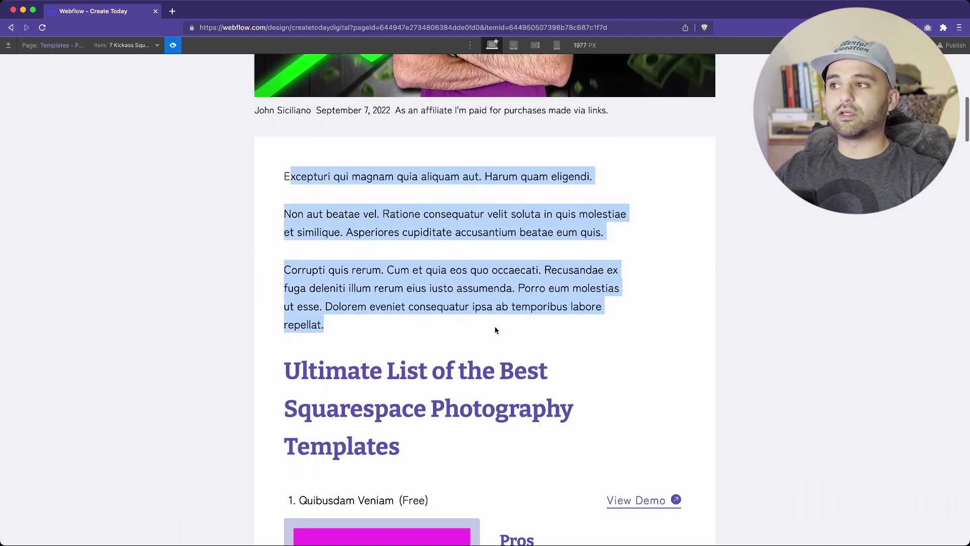
pyautogui.click(663, 327)
pyautogui.scroll(-7, 664, 329)
pyautogui.scroll(-2, 748, 260)
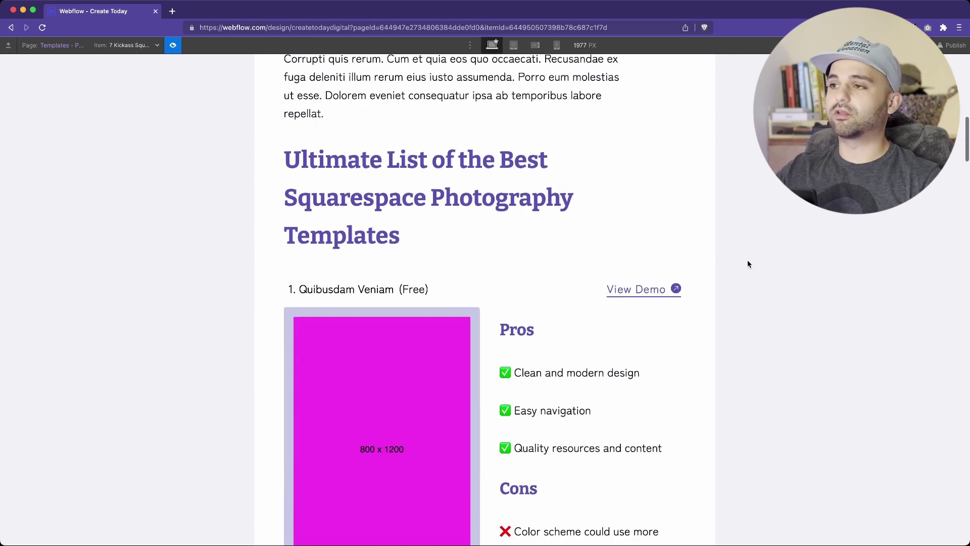
pyautogui.scroll(-4, 748, 264)
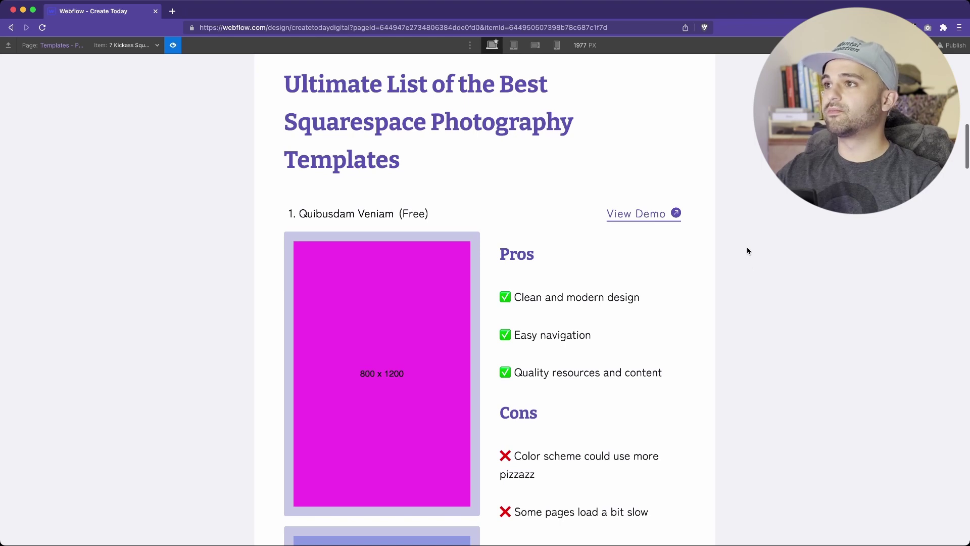
# - Check the sticky title row and the pros and cons text beside the screenshots of the Quibusdam Veniam template
pyautogui.scroll(-5, 738, 214)
pyautogui.scroll(-10, 738, 215)
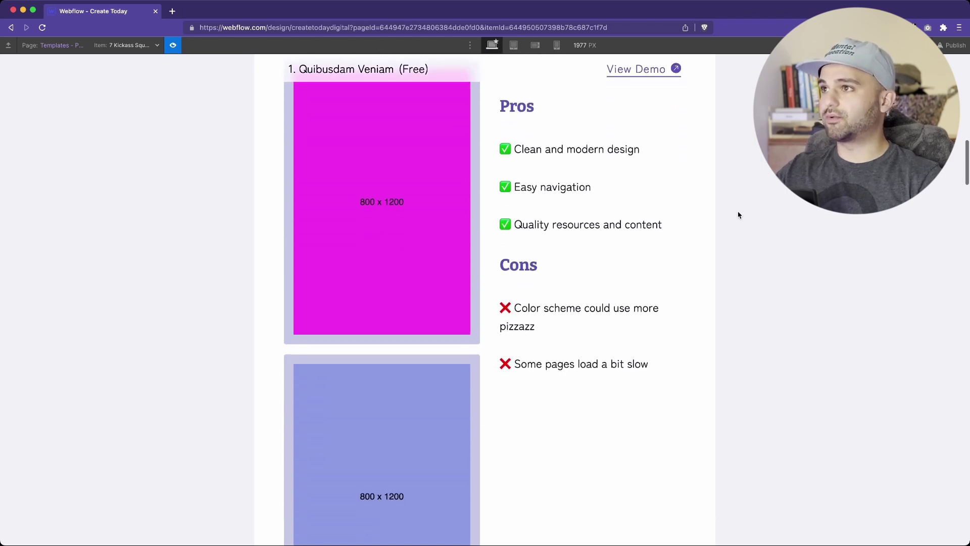
pyautogui.scroll(-15, 738, 215)
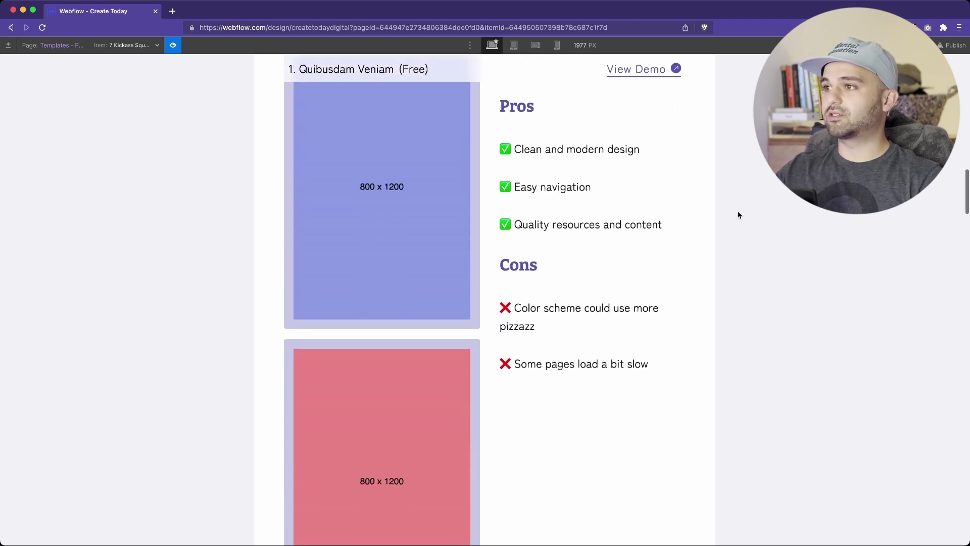
pyautogui.moveTo(500, 104); pyautogui.dragTo(634, 356)
pyautogui.click(652, 366)
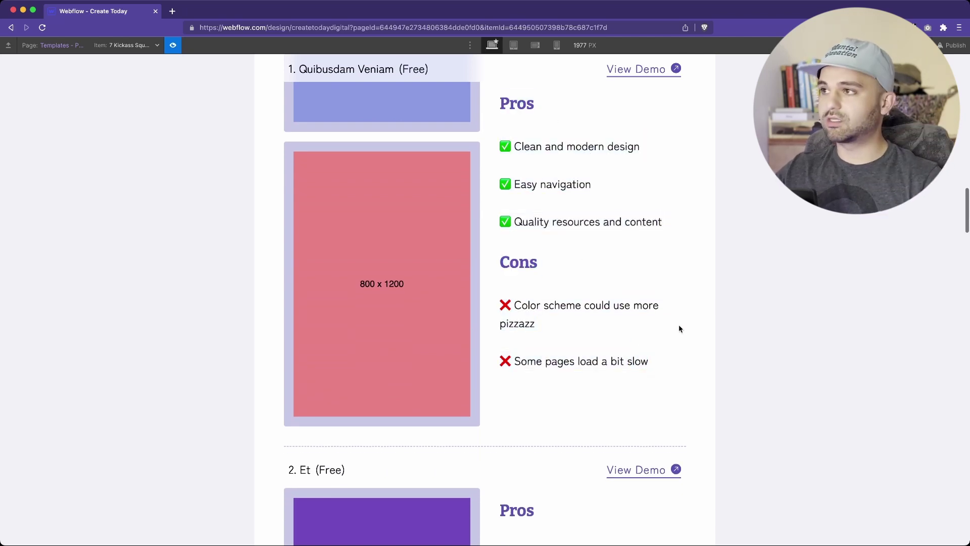
pyautogui.moveTo(501, 111); pyautogui.dragTo(654, 357)
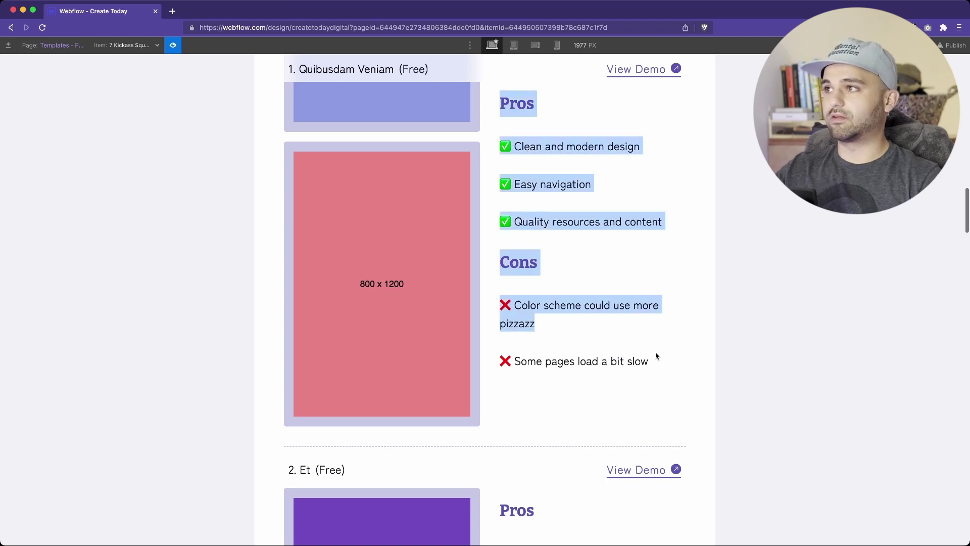
pyautogui.click(655, 358)
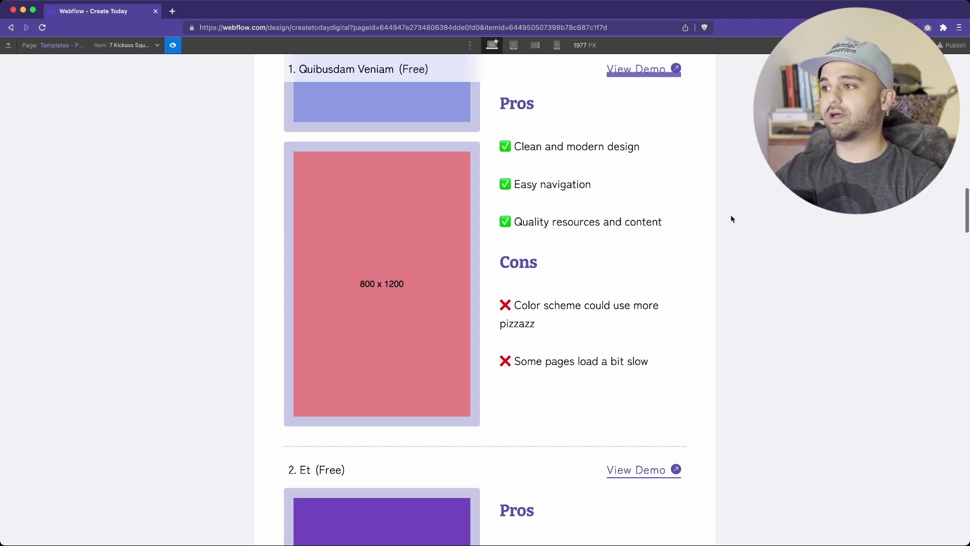
# - Check how the sticky title row and pros and cons switch from the Quibusdam Veniam template to the Et template
pyautogui.scroll(-7, 733, 282)
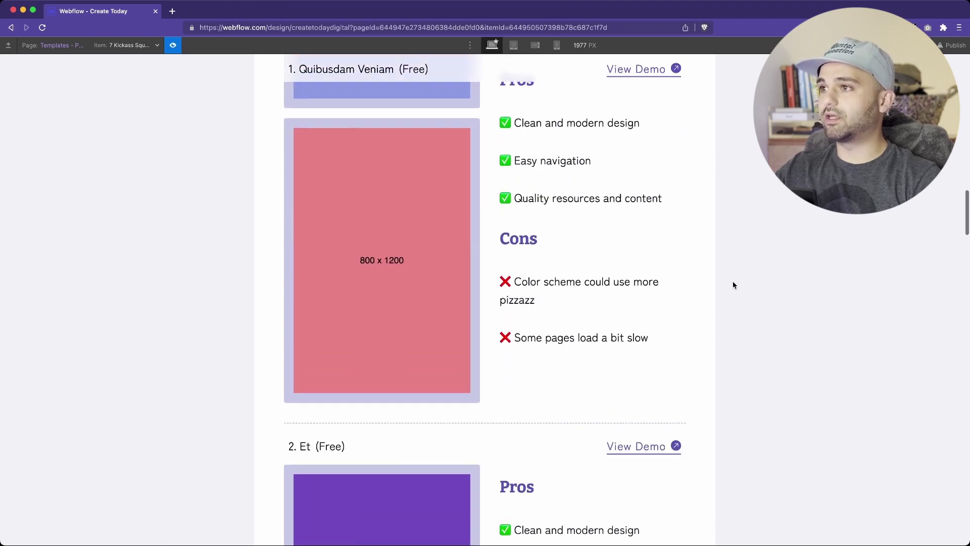
pyautogui.scroll(-2, 734, 285)
pyautogui.scroll(6, 734, 285)
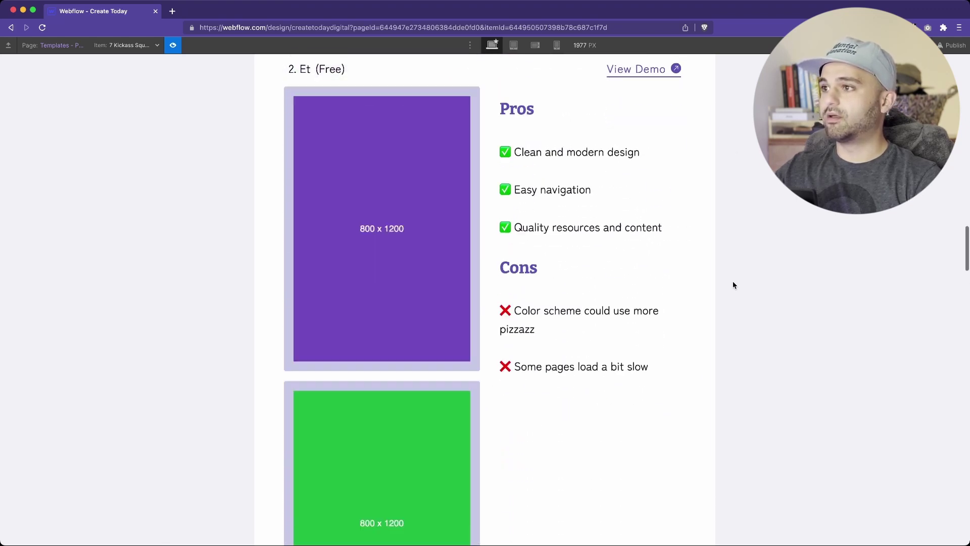
pyautogui.scroll(-5, 734, 285)
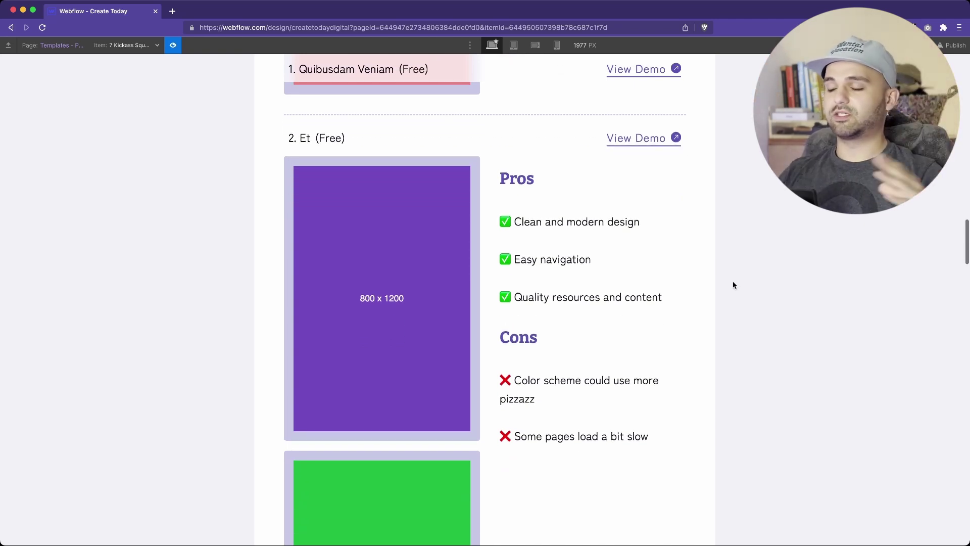
pyautogui.scroll(-2, 670, 300)
pyautogui.scroll(-5, 670, 301)
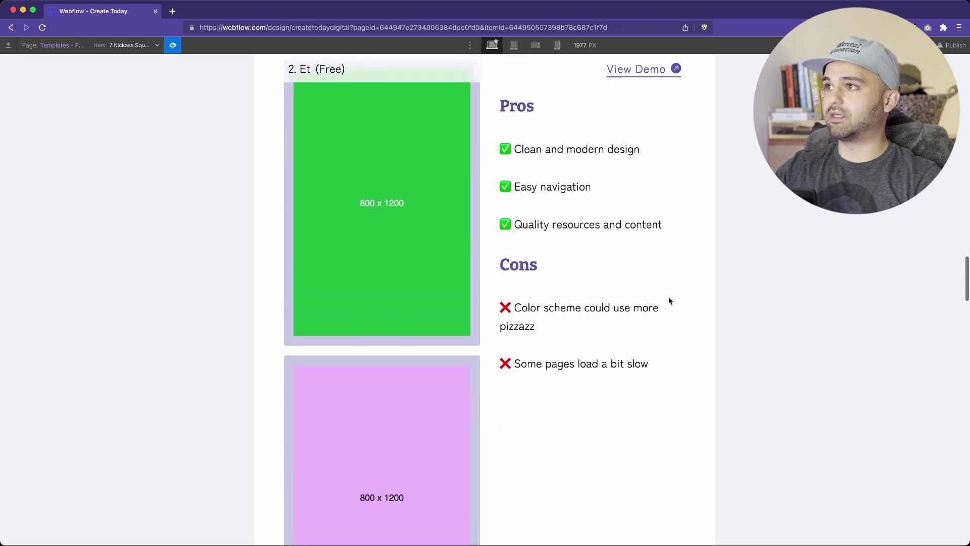
pyautogui.scroll(5, 669, 301)
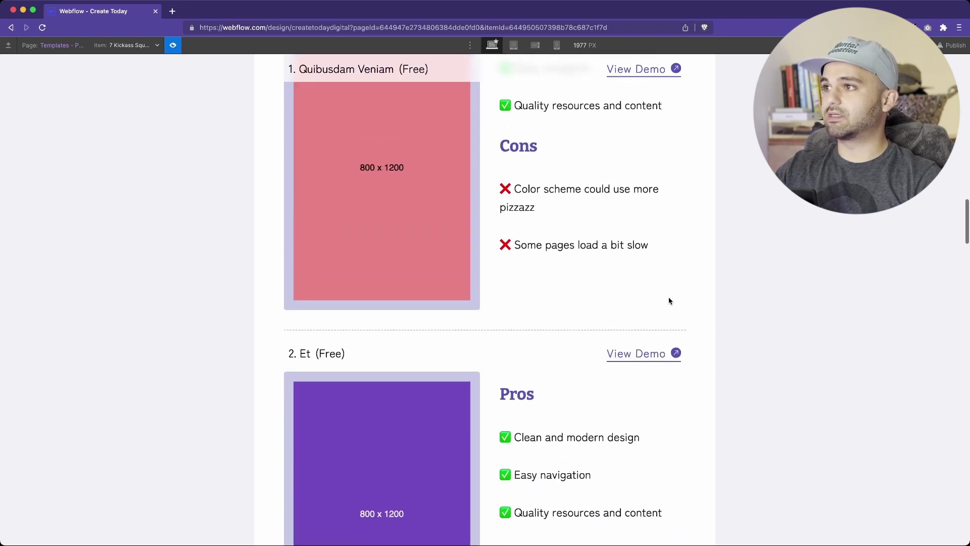
pyautogui.scroll(-6, 669, 301)
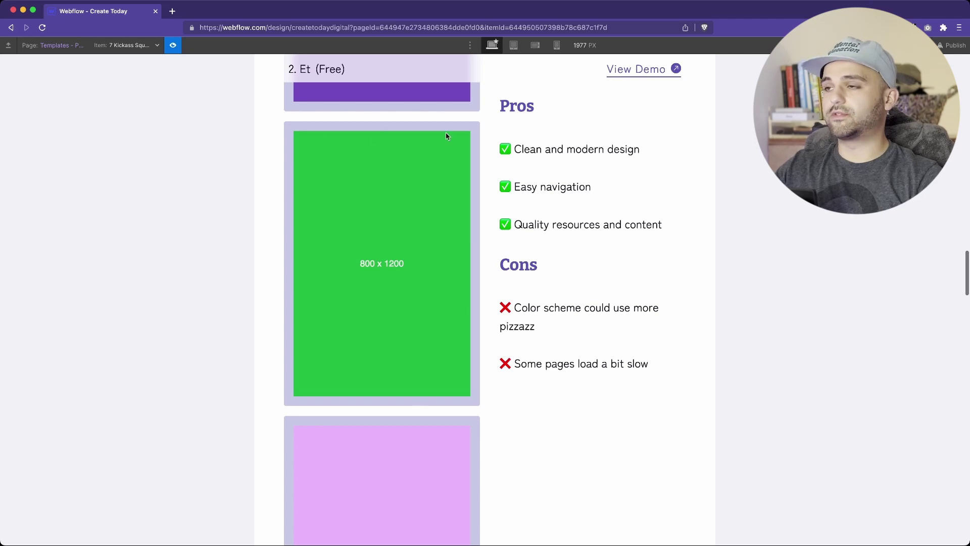
# - Review the "Top Squarespace Photography Website Examples" section with its intro line, numbered sites and Made With Squarespace links
pyautogui.scroll(-3, 310, 428)
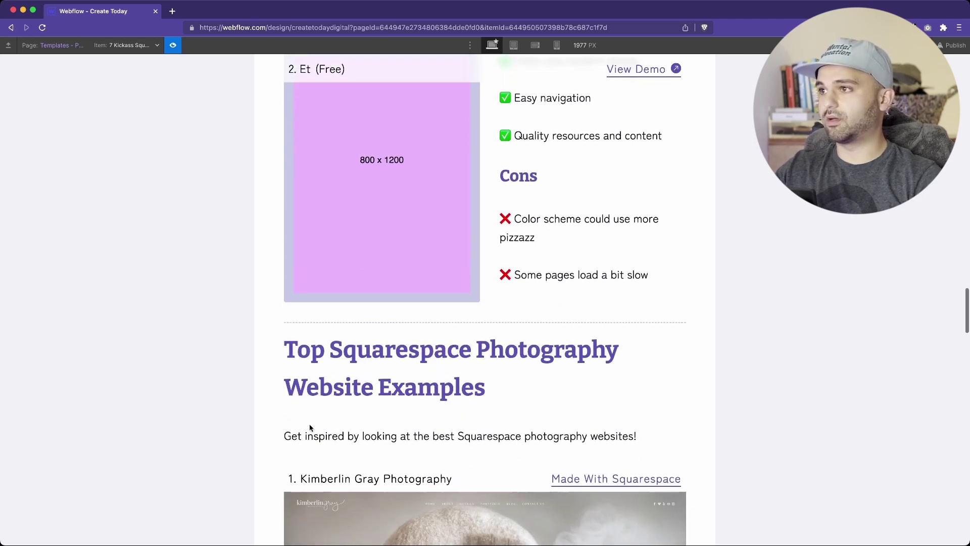
pyautogui.scroll(-6, 652, 319)
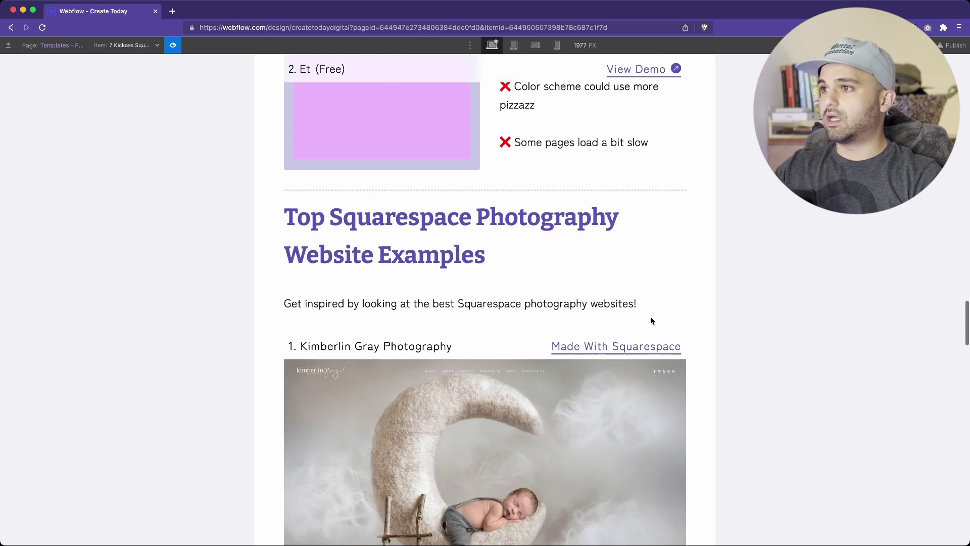
pyautogui.scroll(-3, 701, 241)
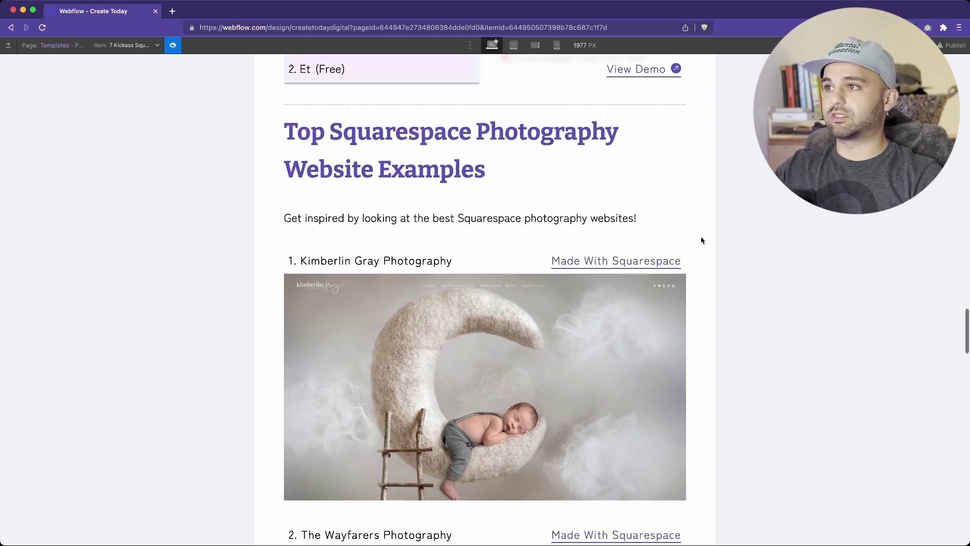
pyautogui.scroll(-5, 701, 241)
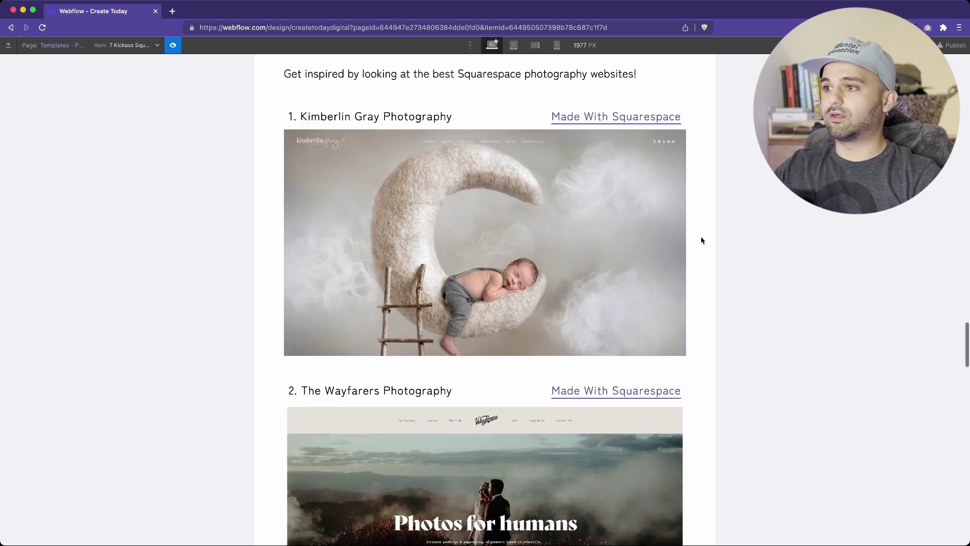
pyautogui.scroll(-3, 701, 241)
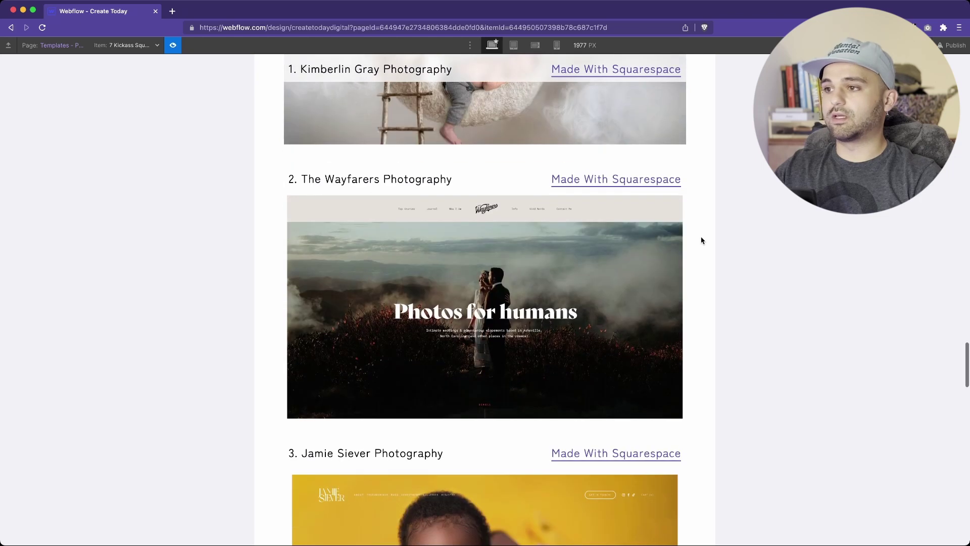
pyautogui.scroll(-13, 702, 240)
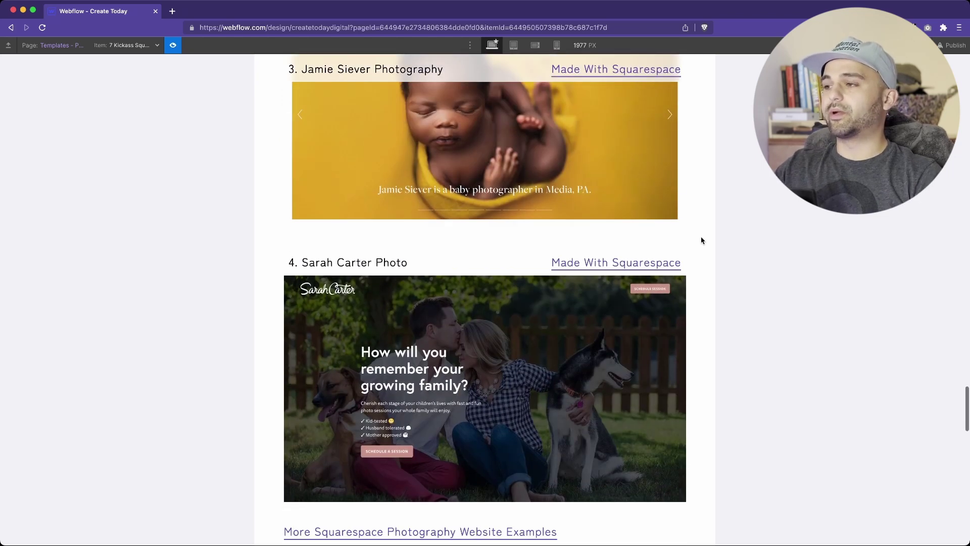
pyautogui.scroll(-4, 702, 240)
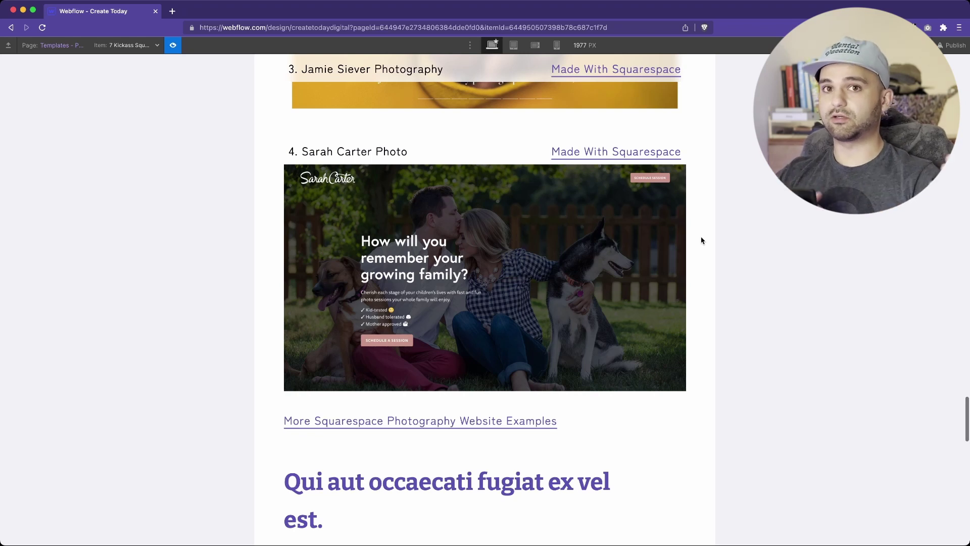
# - Inspect the "More Squarespace Photography Website Examples" link and the outro text below it
pyautogui.scroll(-5, 523, 413)
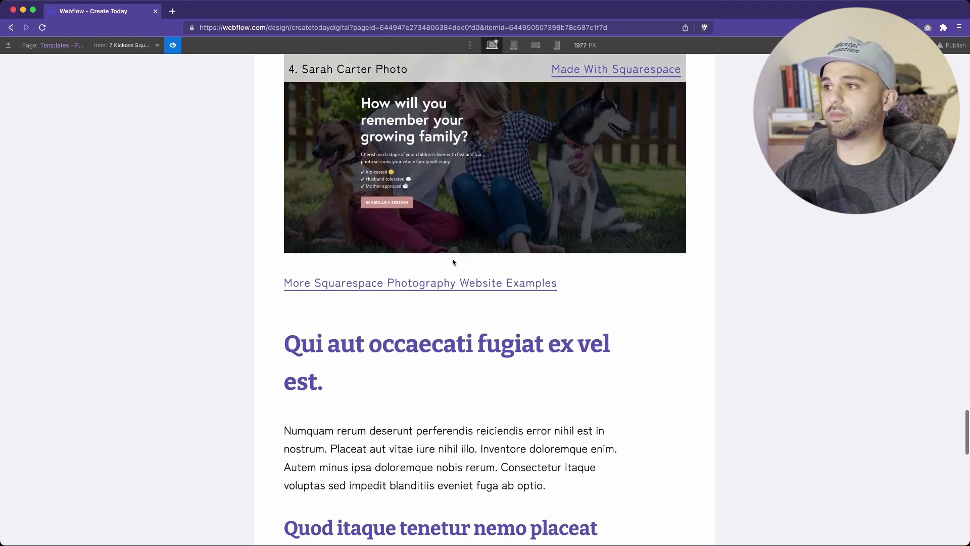
pyautogui.tripleClick(466, 285)
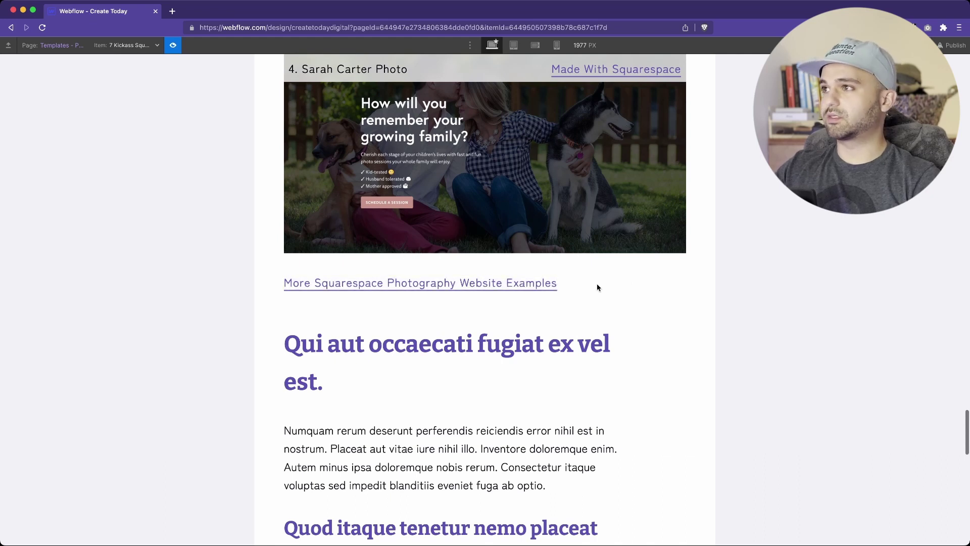
pyautogui.scroll(-9, 739, 340)
pyautogui.scroll(-10, 739, 341)
# - Return to the intro and recheck the sticky layout of both template entries in the list
pyautogui.scroll(15, 738, 349)
pyautogui.scroll(20, 738, 350)
pyautogui.scroll(-8, 779, 302)
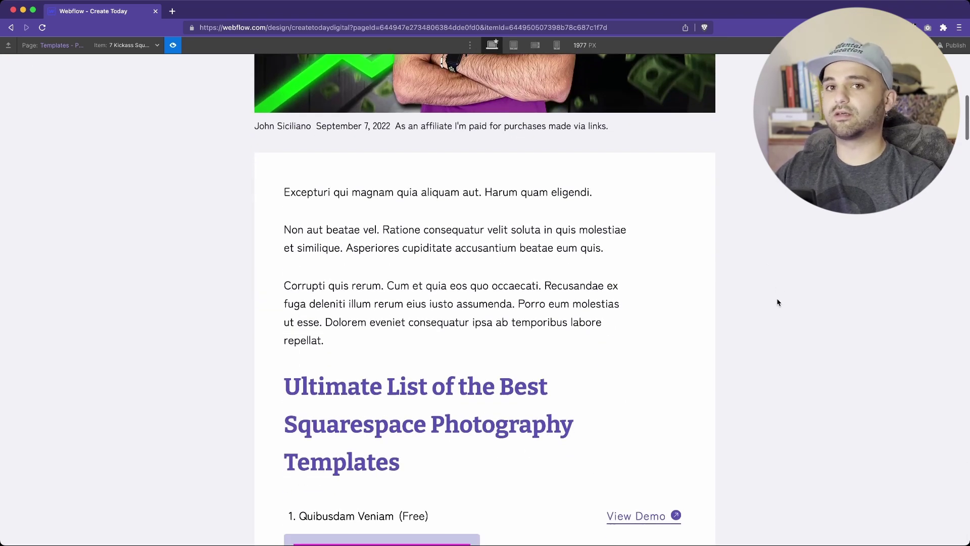
pyautogui.scroll(-8, 779, 302)
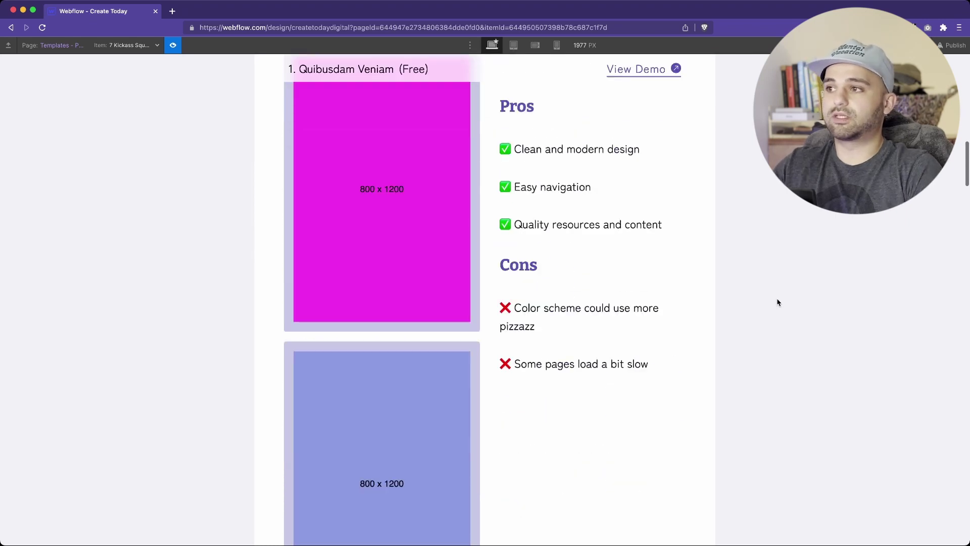
pyautogui.scroll(-7, 778, 302)
pyautogui.scroll(-18, 778, 302)
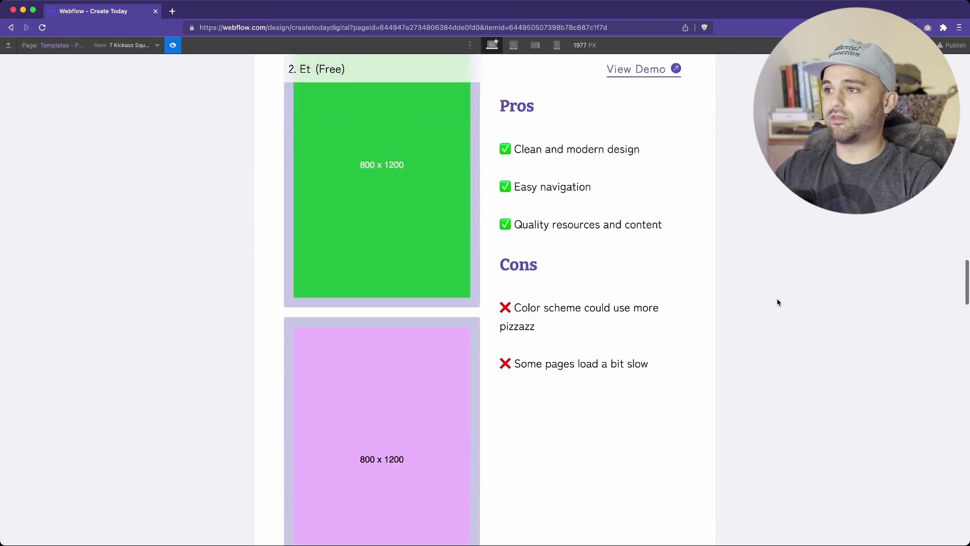
pyautogui.scroll(15, 778, 303)
pyautogui.scroll(12, 778, 302)
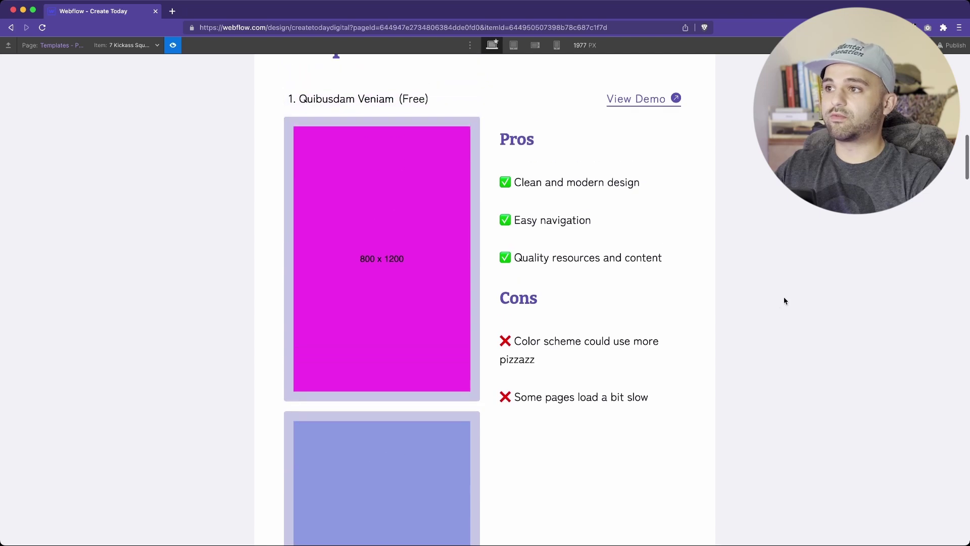
pyautogui.scroll(3, 843, 314)
# - Examine the Et template's pros and cons text against its sticky screenshots, then the remaining page down to the outro
pyautogui.scroll(-10, 843, 315)
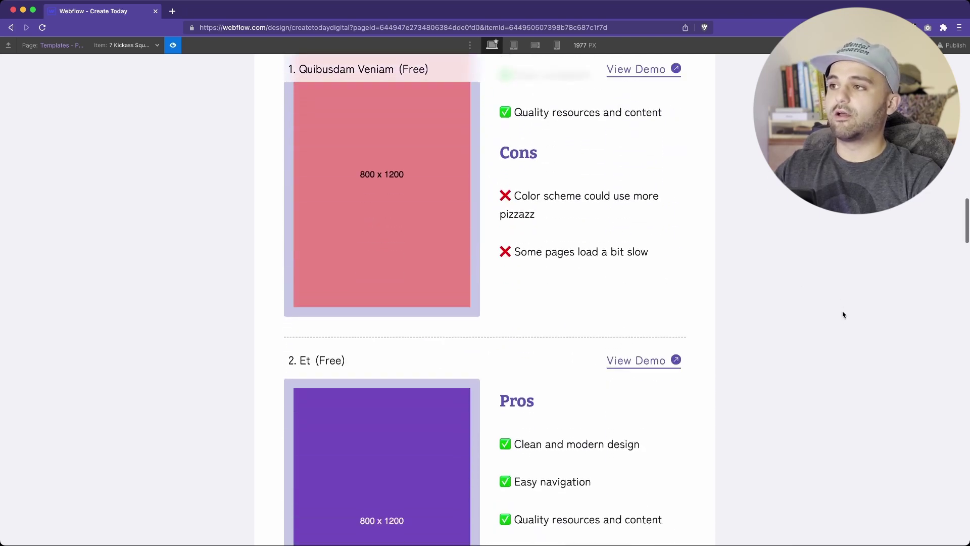
pyautogui.scroll(-5, 843, 315)
pyautogui.moveTo(501, 120); pyautogui.dragTo(658, 442)
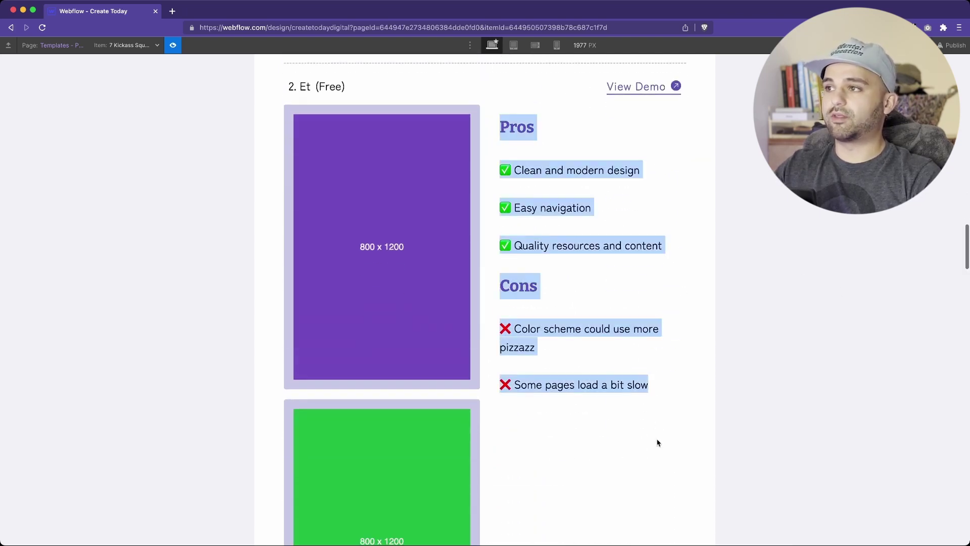
pyautogui.scroll(-1, 710, 399)
pyautogui.scroll(2, 319, 142)
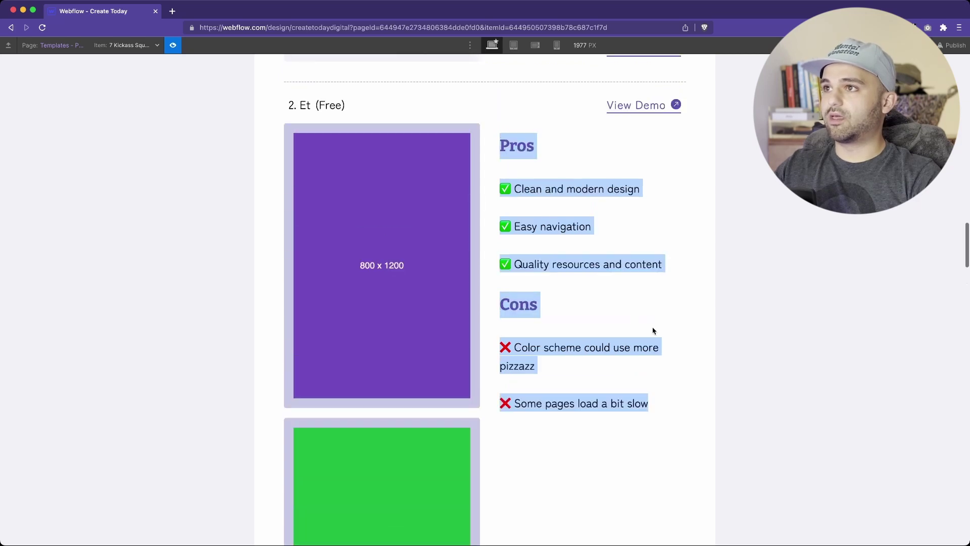
pyautogui.scroll(-2, 399, 311)
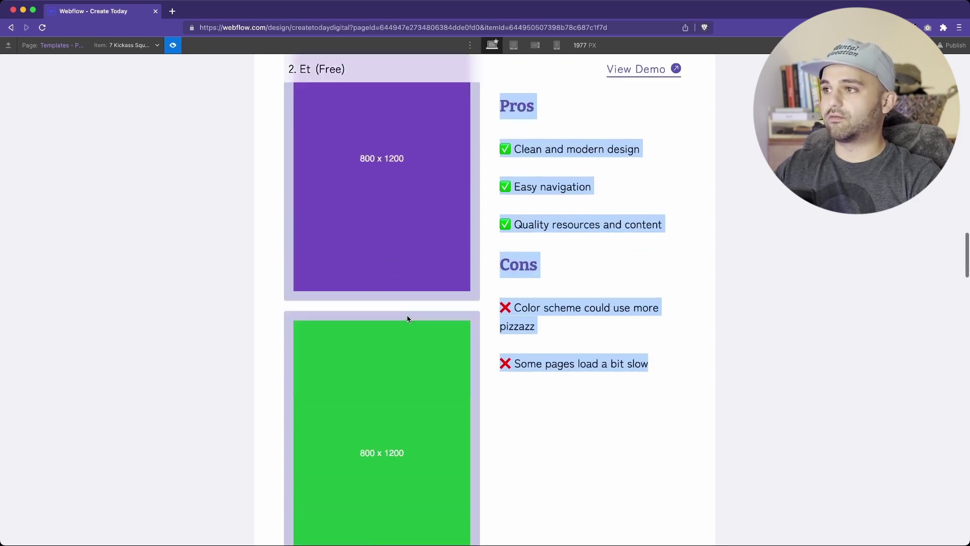
pyautogui.scroll(3, 559, 277)
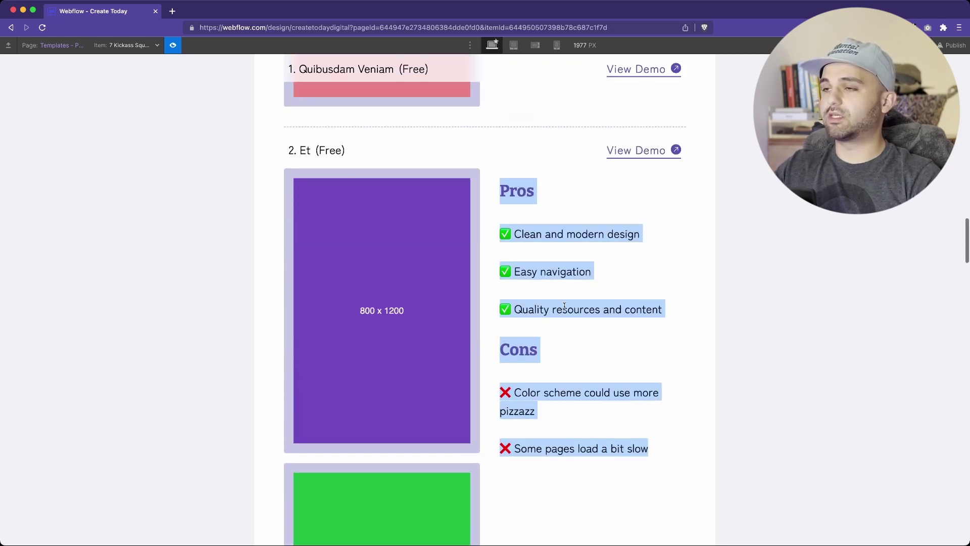
pyautogui.scroll(-3, 451, 163)
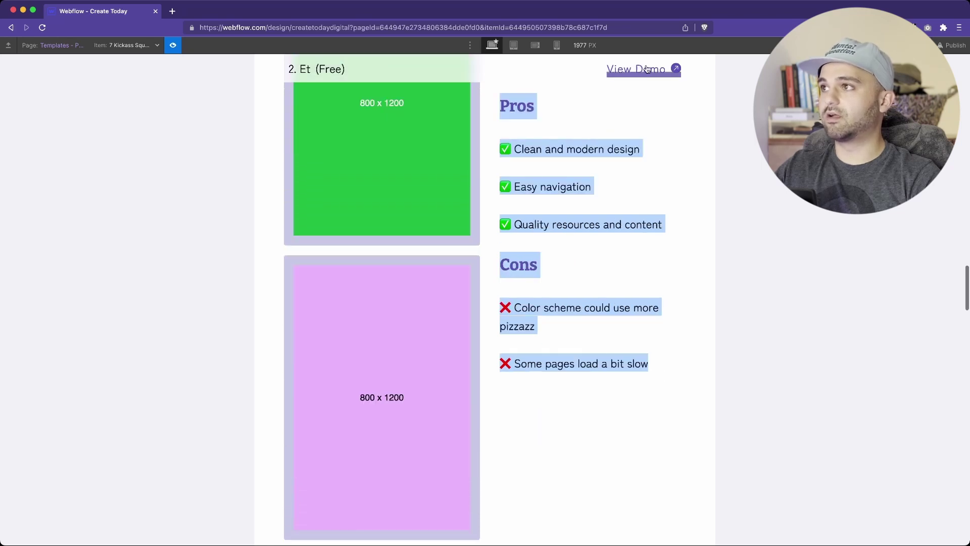
pyautogui.click(665, 212)
pyautogui.scroll(-15, 674, 229)
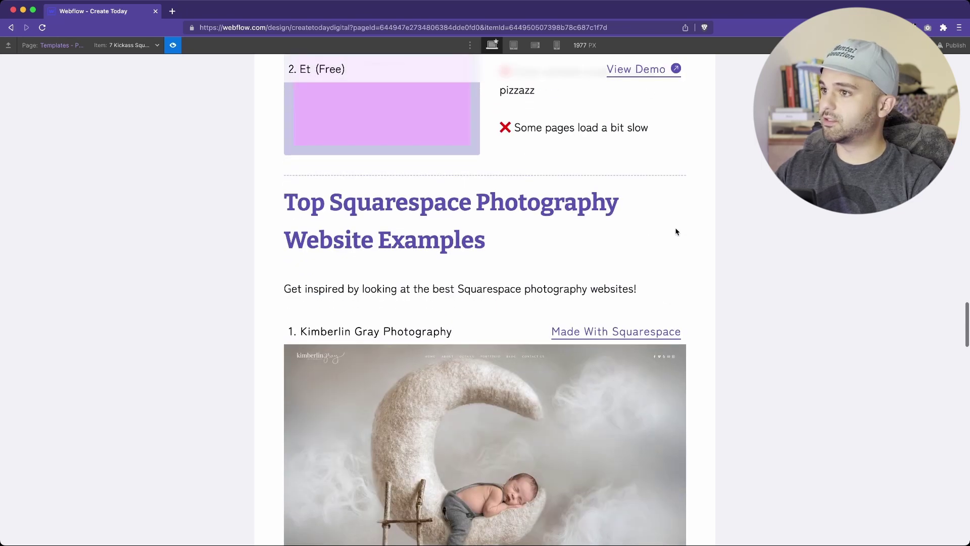
pyautogui.scroll(-20, 543, 293)
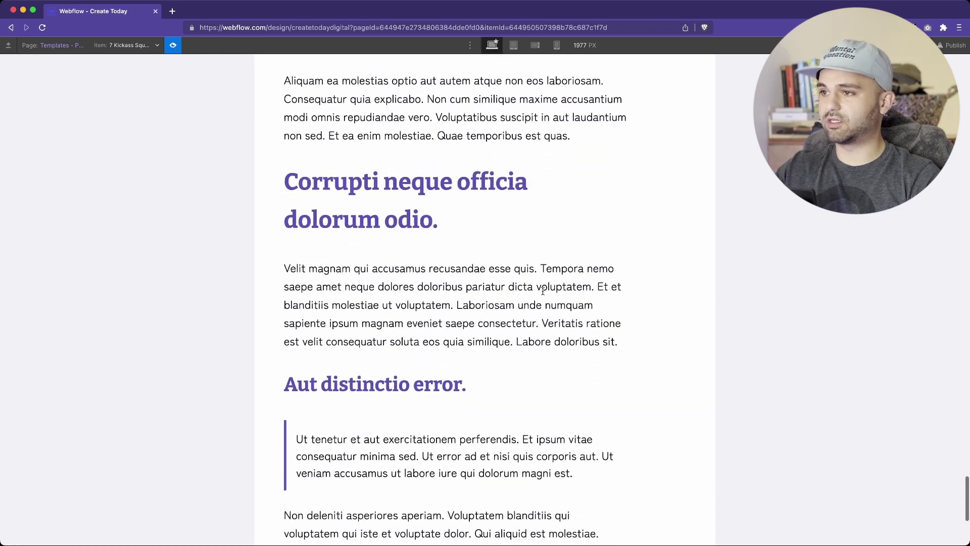